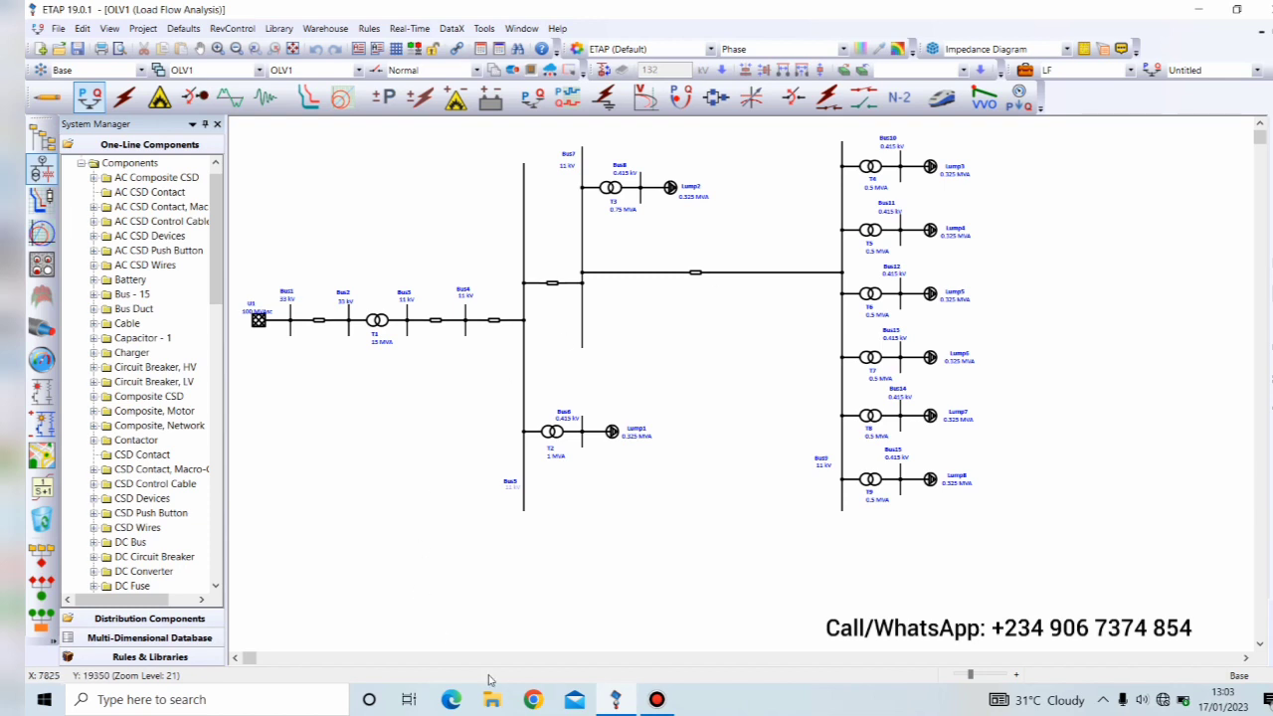
Review the LF study case's Info and Loading settings, then close the study case editor.
left_click(1025, 72)
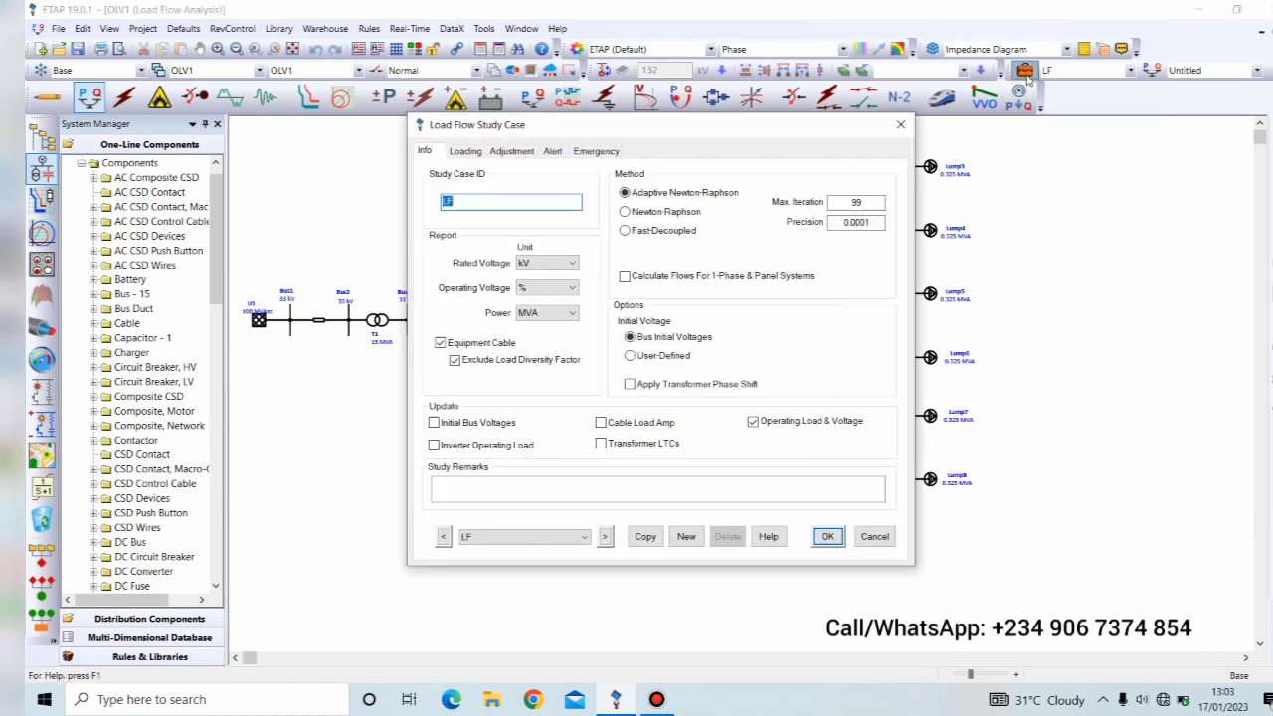
left_click(465, 151)
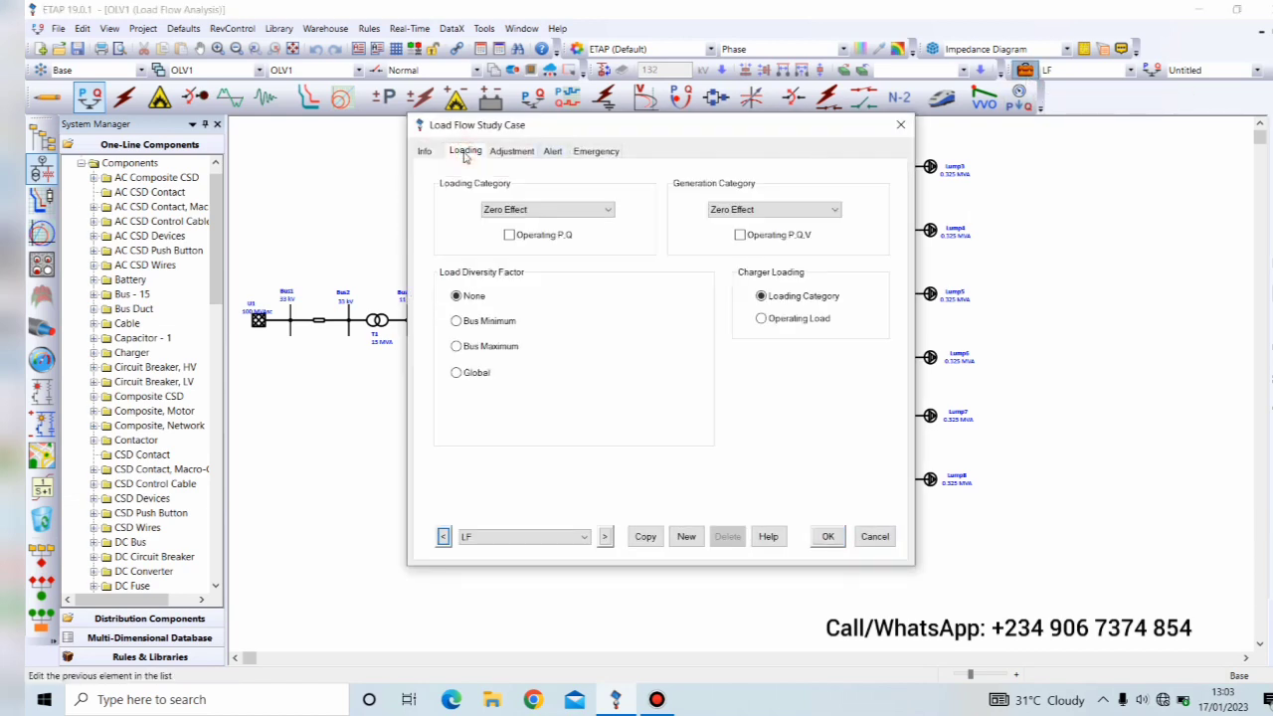
left_click(900, 126)
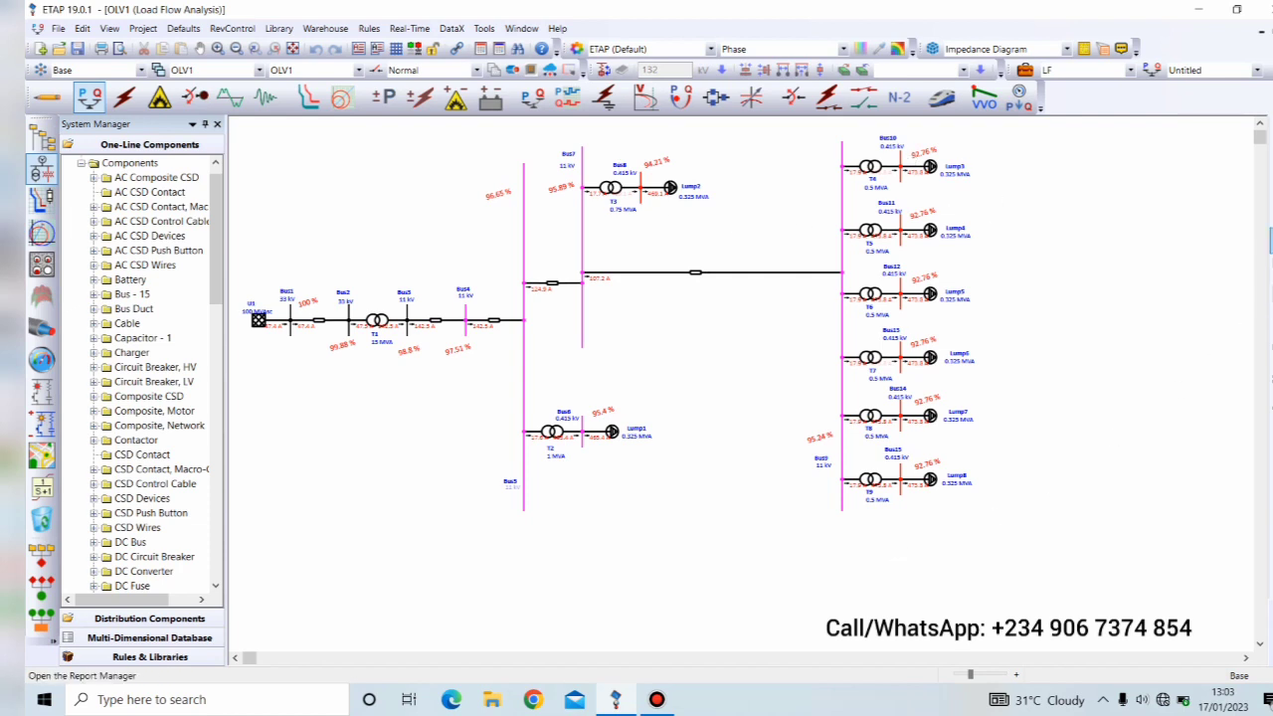
Generate the Losses summary report from Report Manager with Viewer output.
left_click(1270, 237)
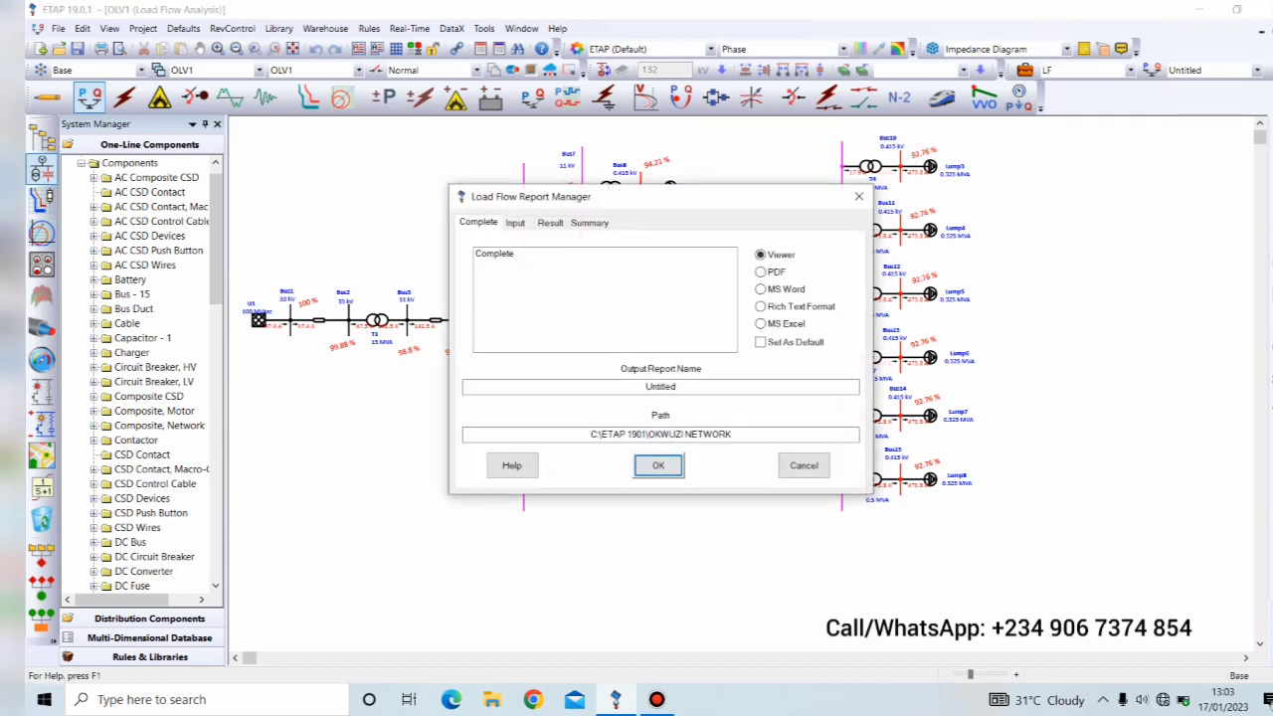
left_click(562, 226)
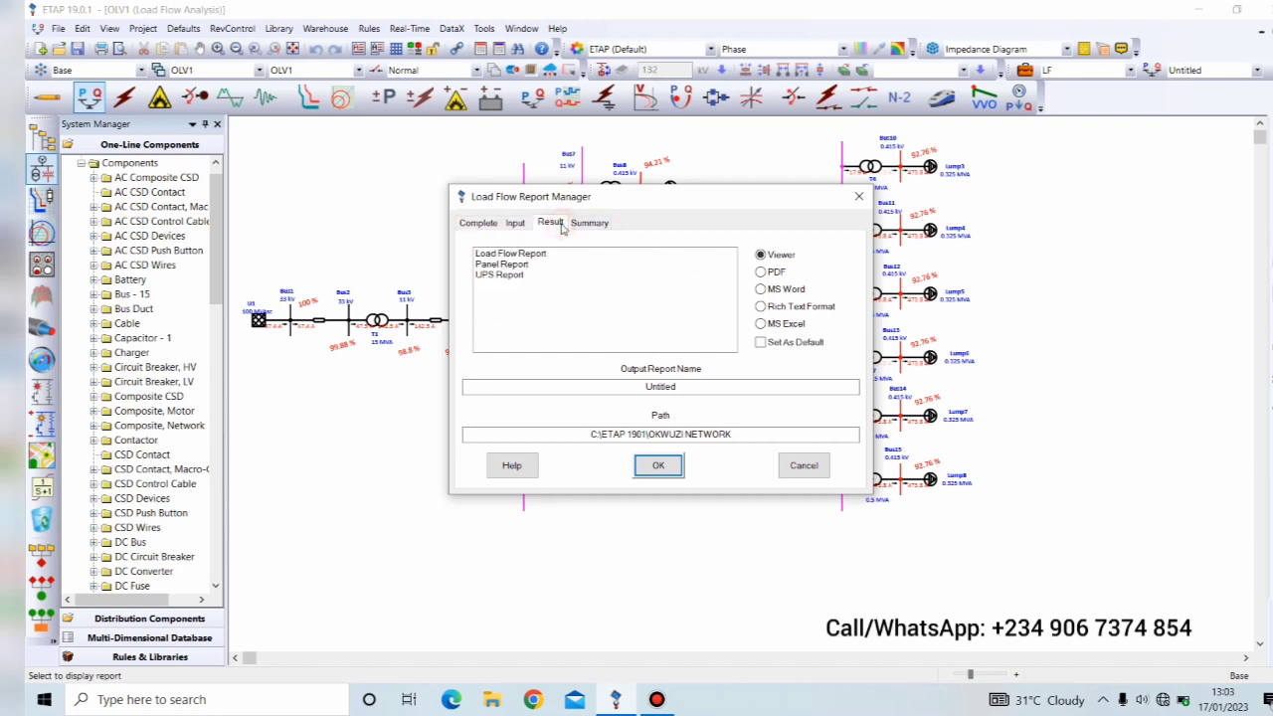
left_click(579, 226)
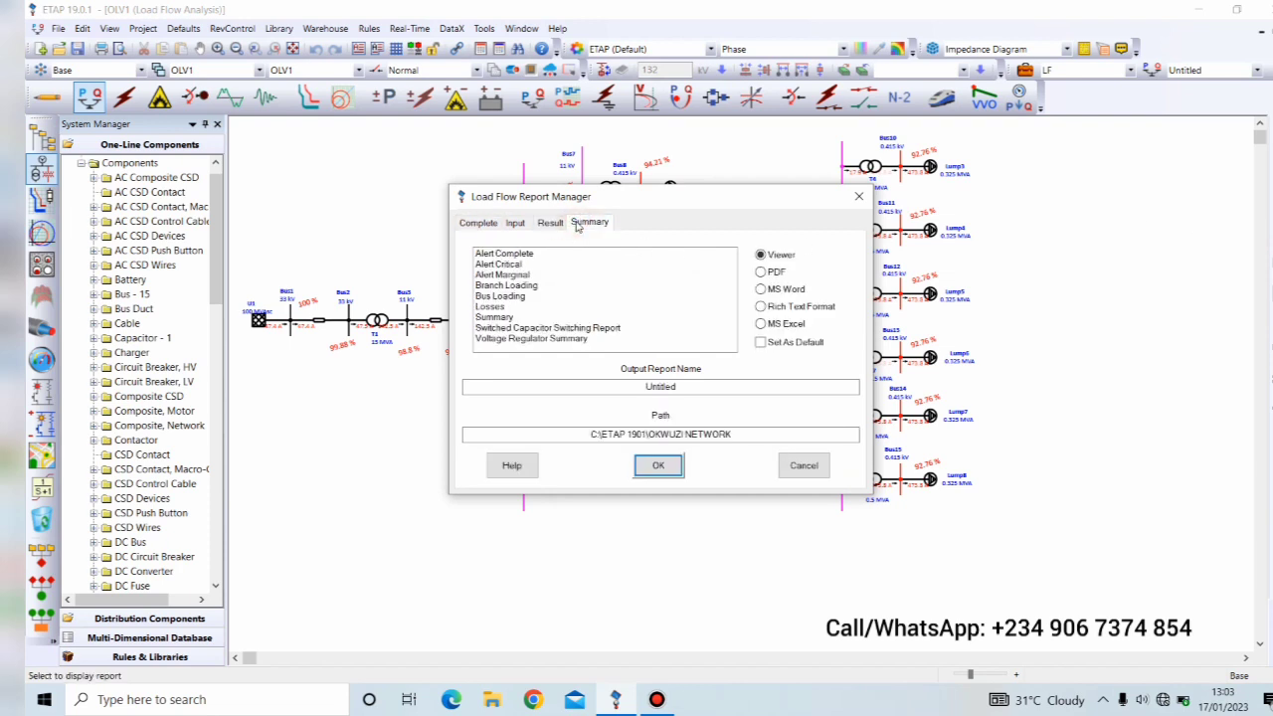
left_click(500, 308)
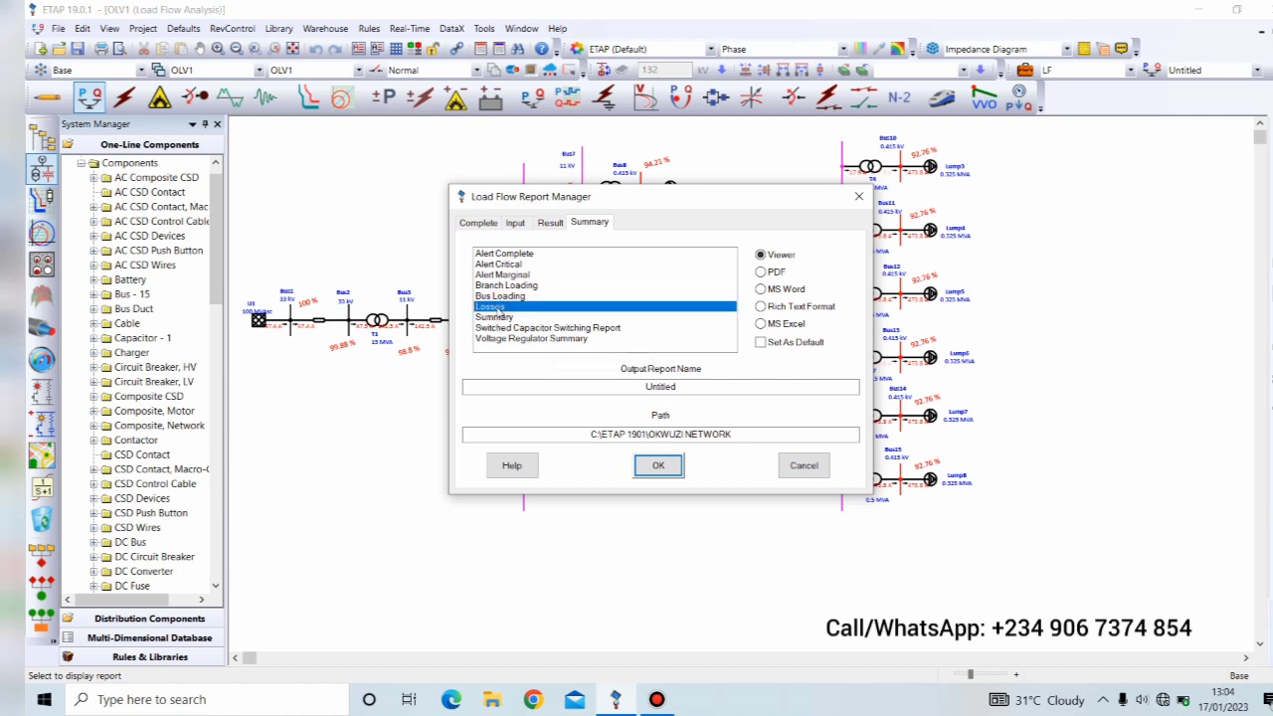
left_click(658, 466)
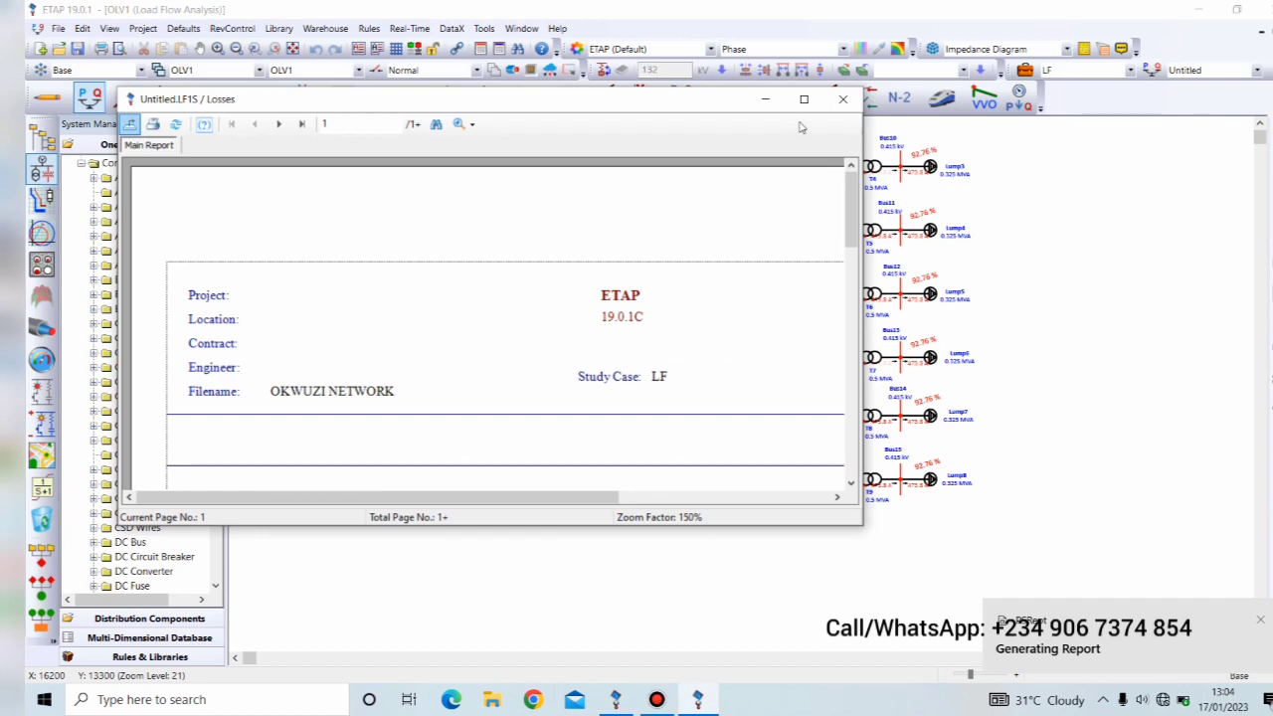
Maximize the Losses report, read the 92.8 kW / 186.9 kvar branch totals, then minimize it.
left_click(803, 104)
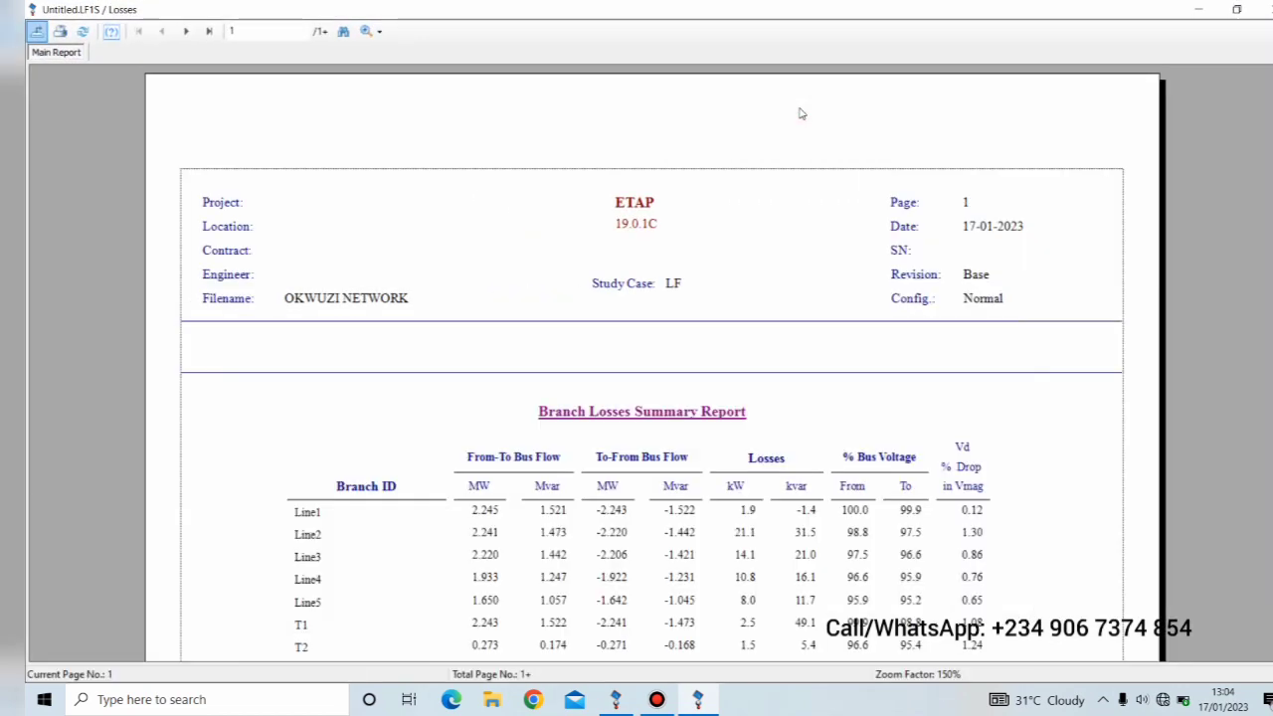
scroll(651, 363, "down", 5)
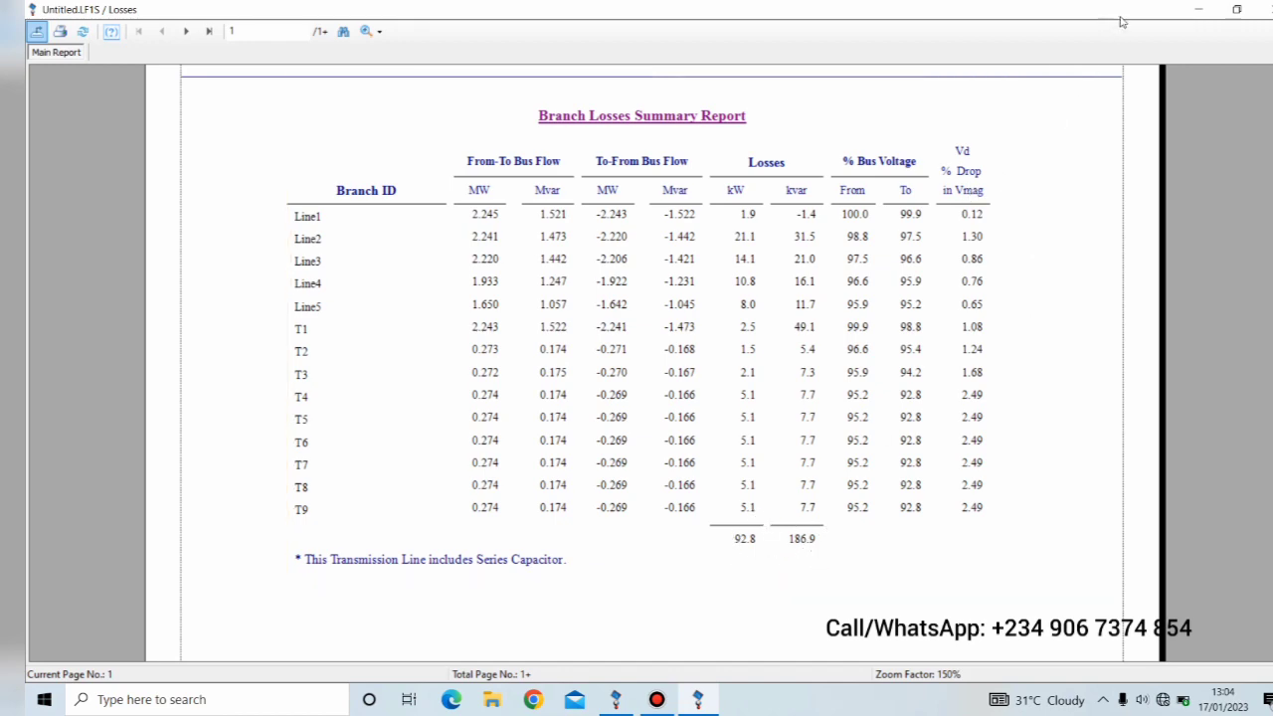
left_click(1200, 8)
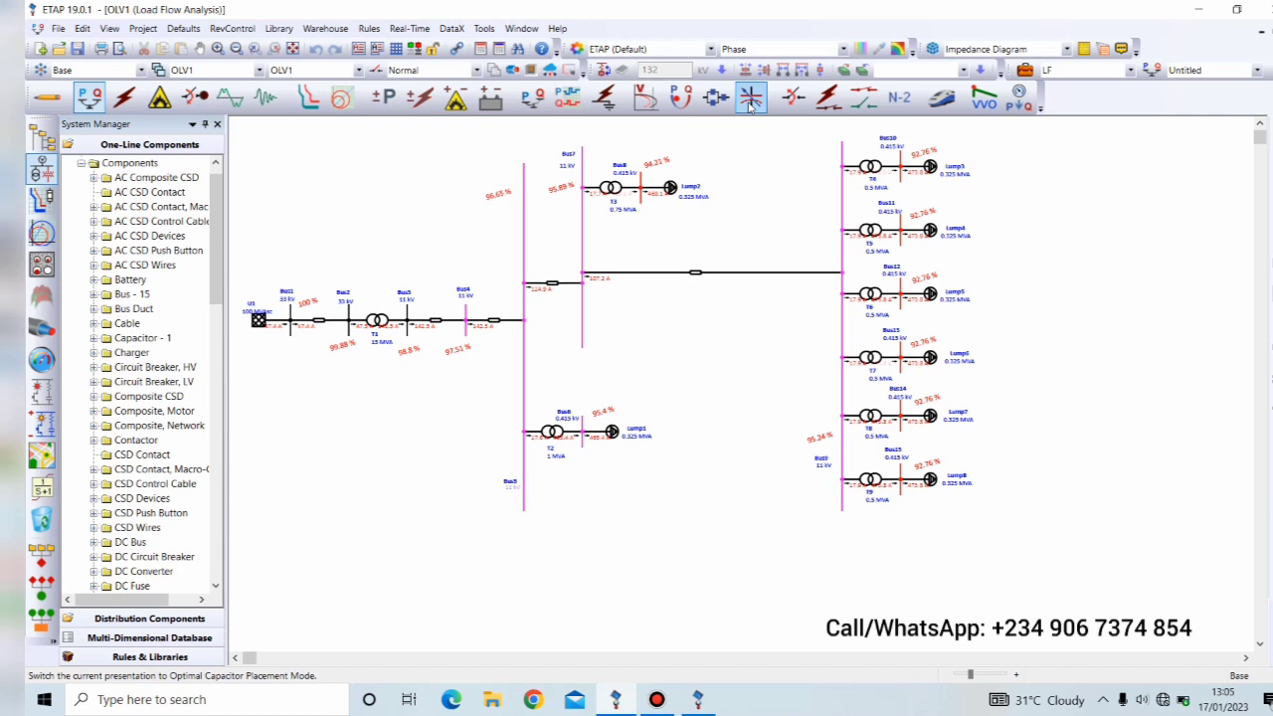
In Optimal Capacitor Placement mode, set the study case's Loading and Generation Category to Zero Effect.
left_click(751, 104)
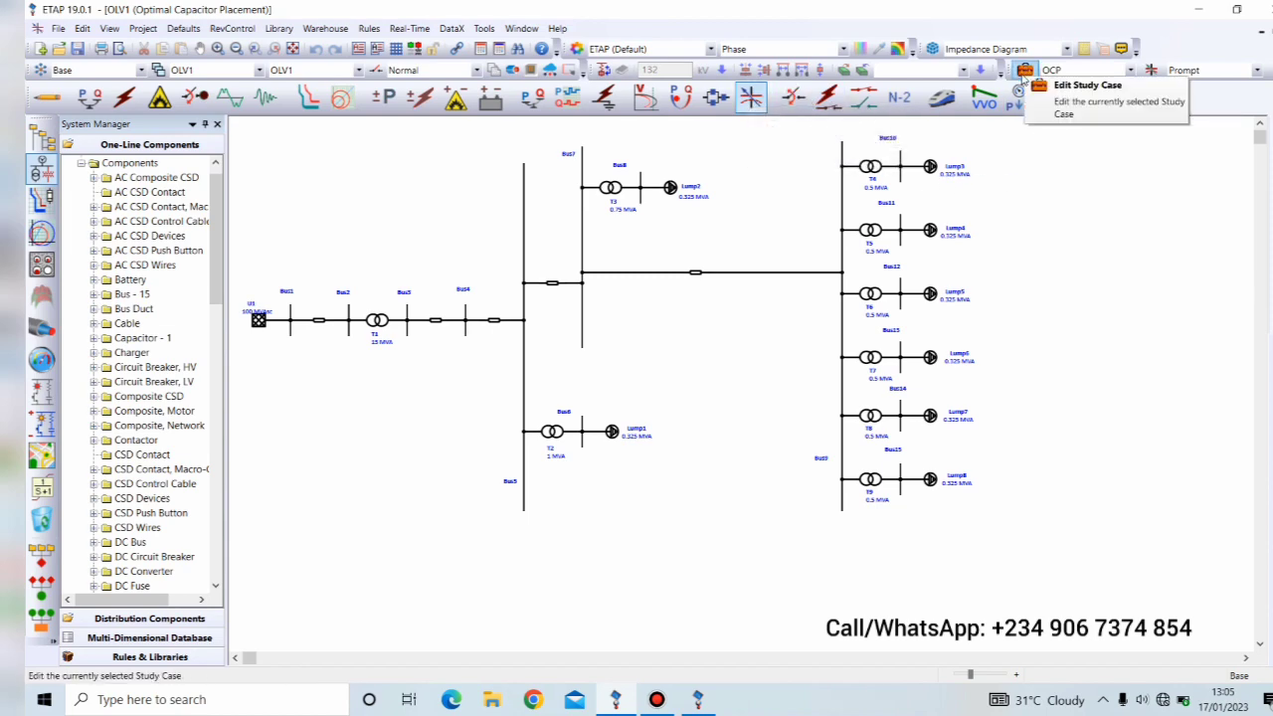
left_click(1024, 73)
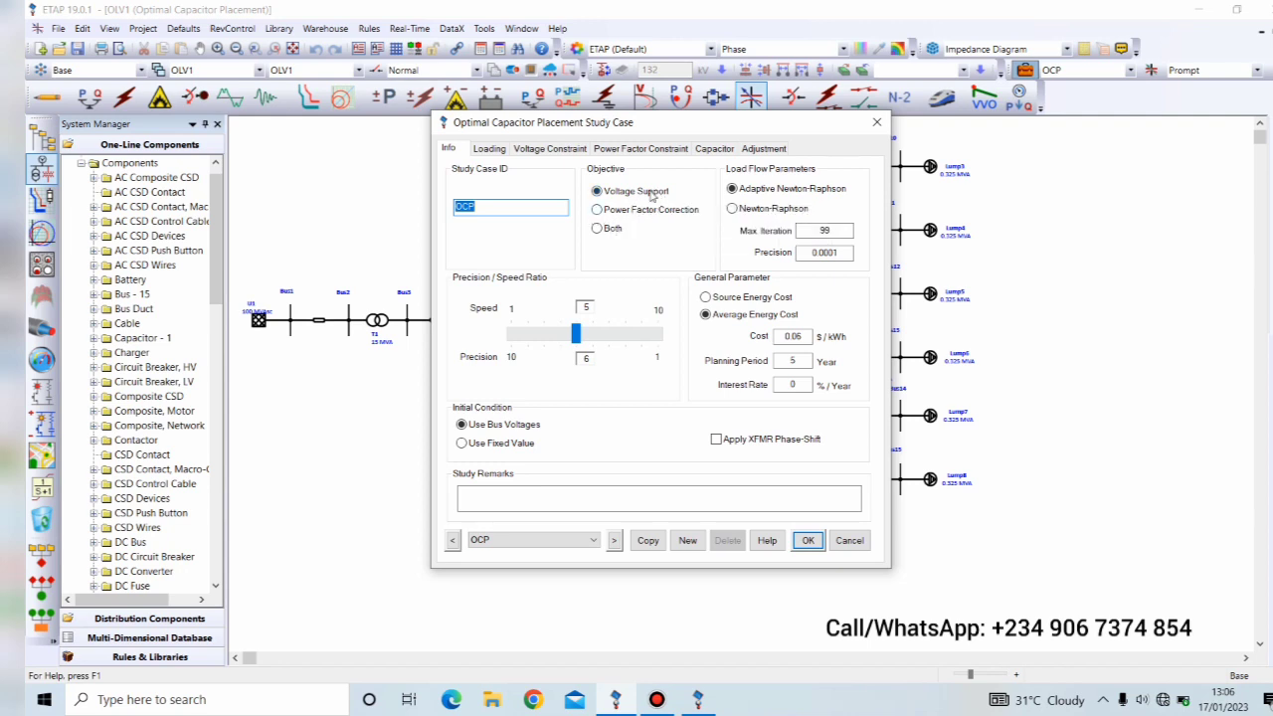
left_click(487, 149)
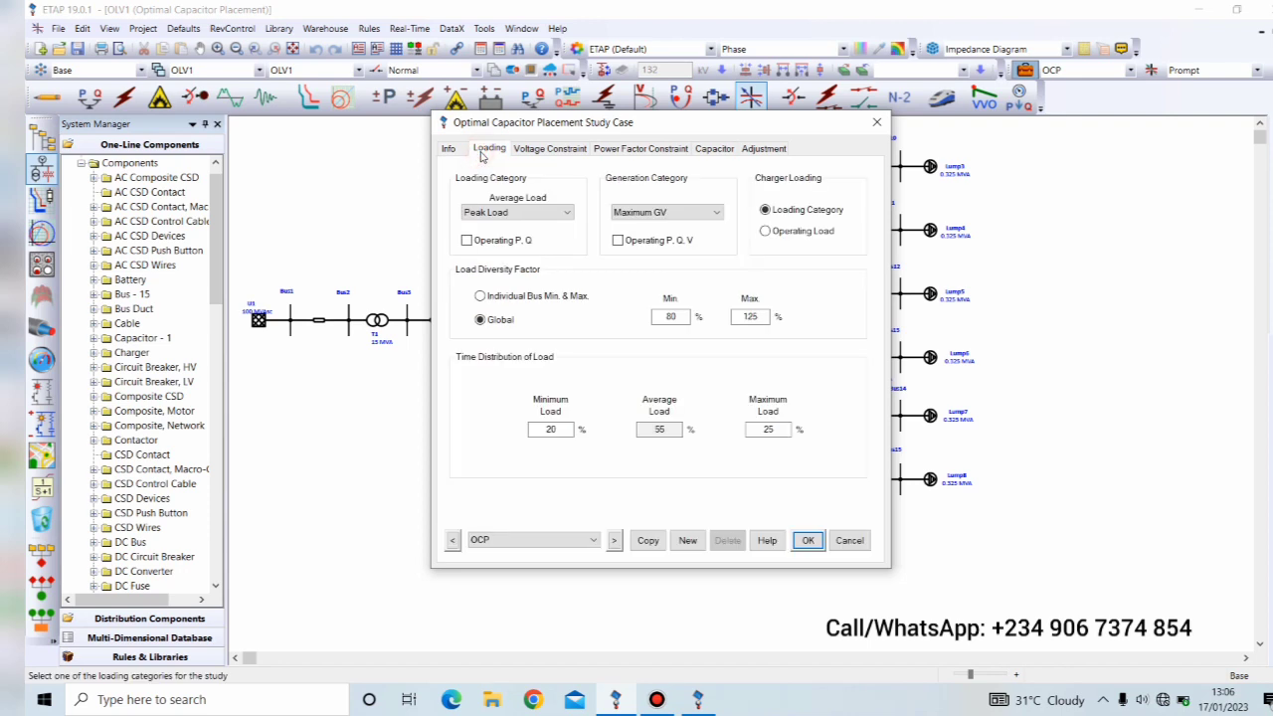
left_click(524, 214)
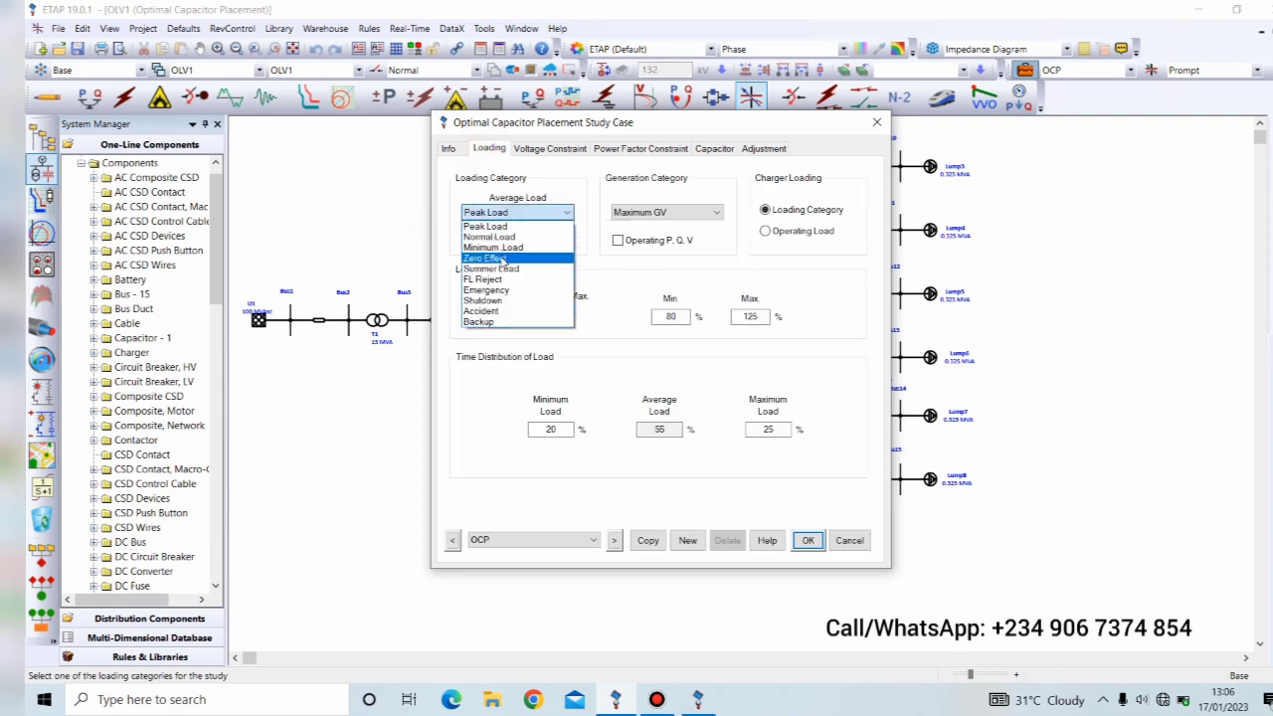
left_click(502, 259)
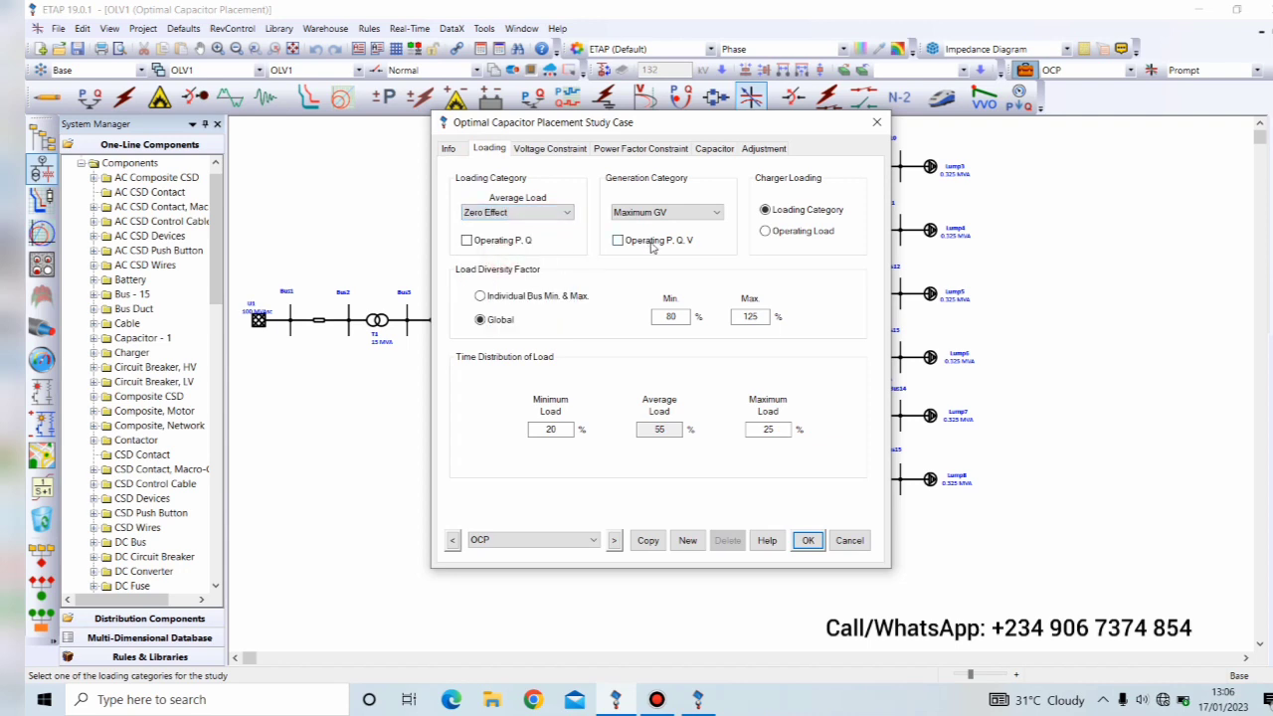
left_click(705, 214)
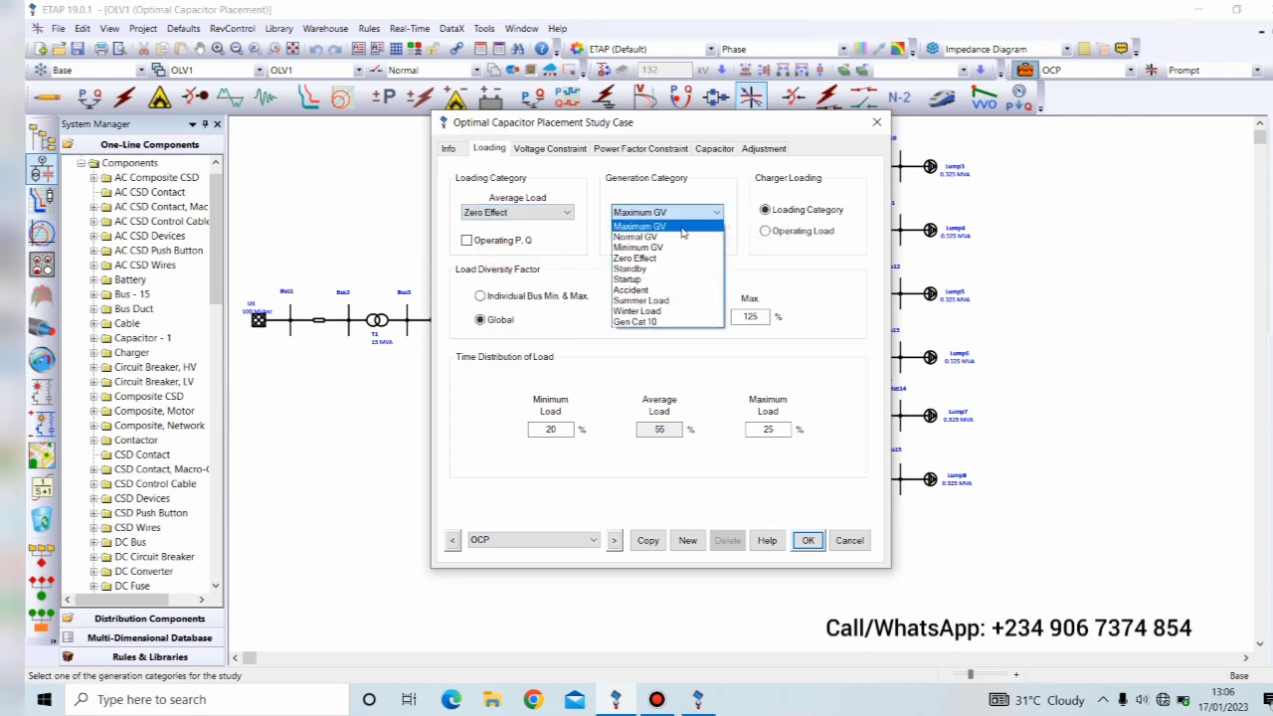
left_click(640, 260)
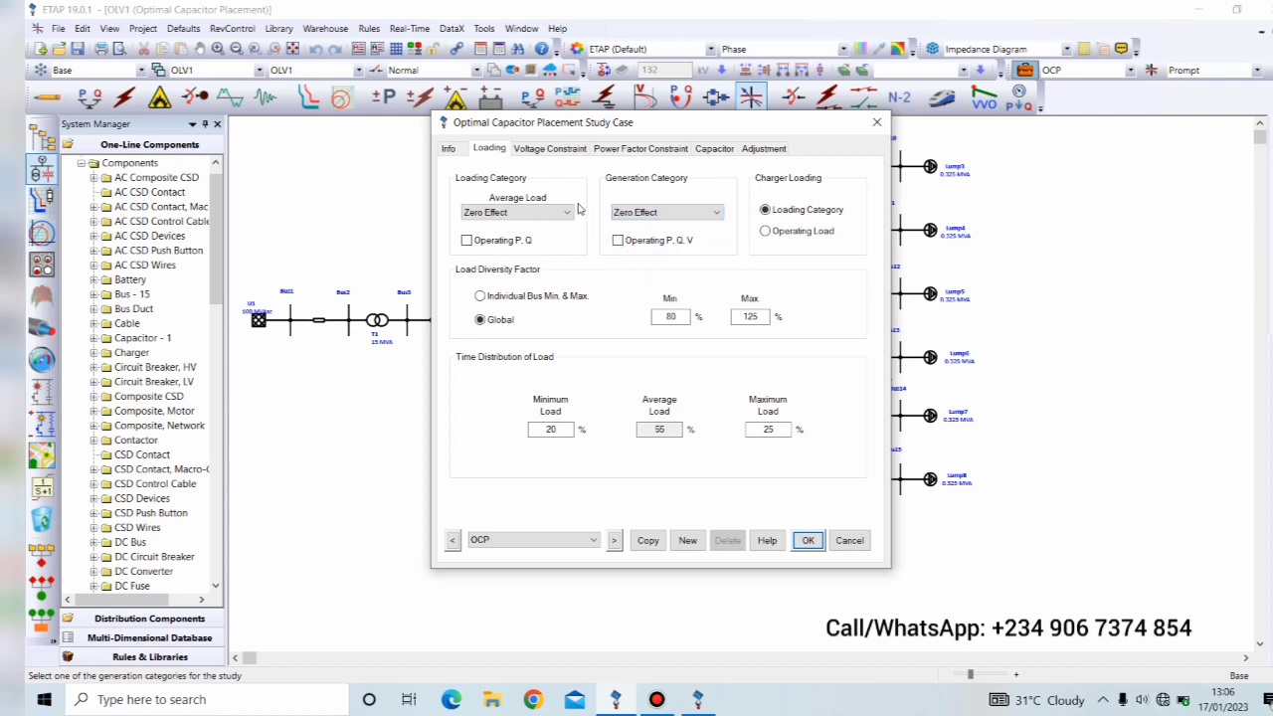
left_click(557, 151)
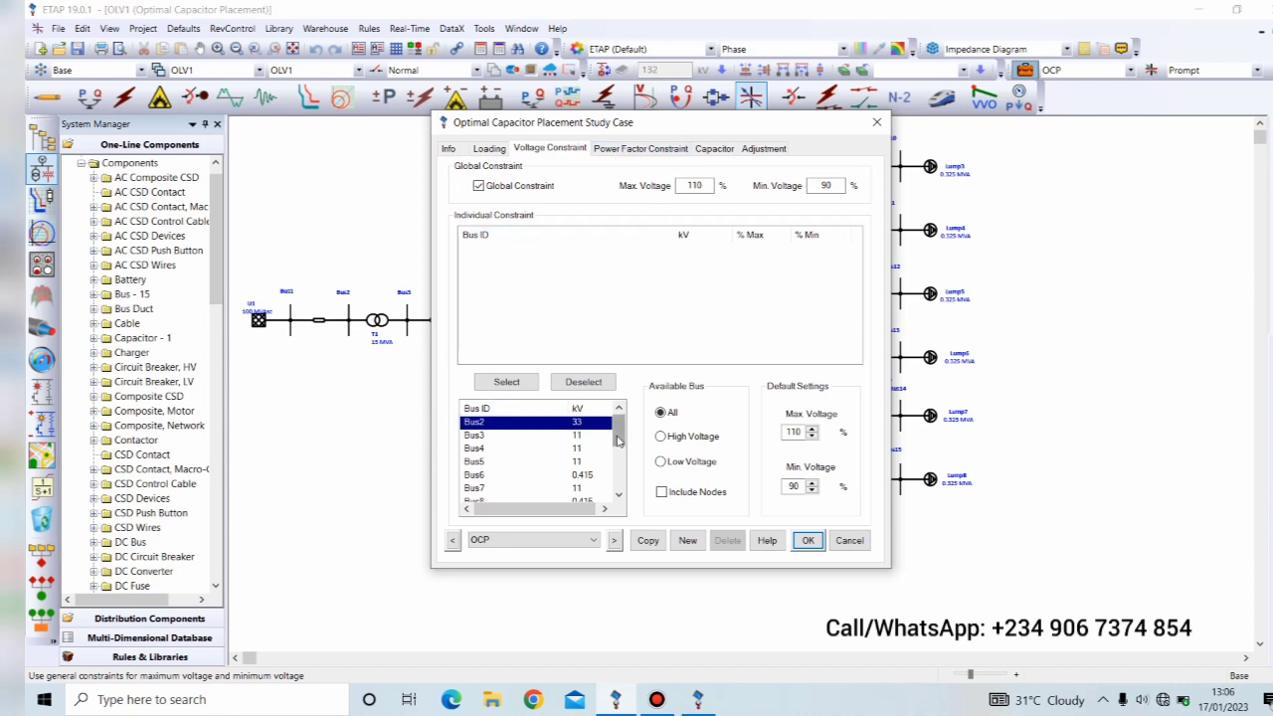
Add Bus15, Bus14, Bus13 and Bus12 to the individual voltage constraints.
left_click_drag(616, 441, 617, 494)
double_click(500, 489)
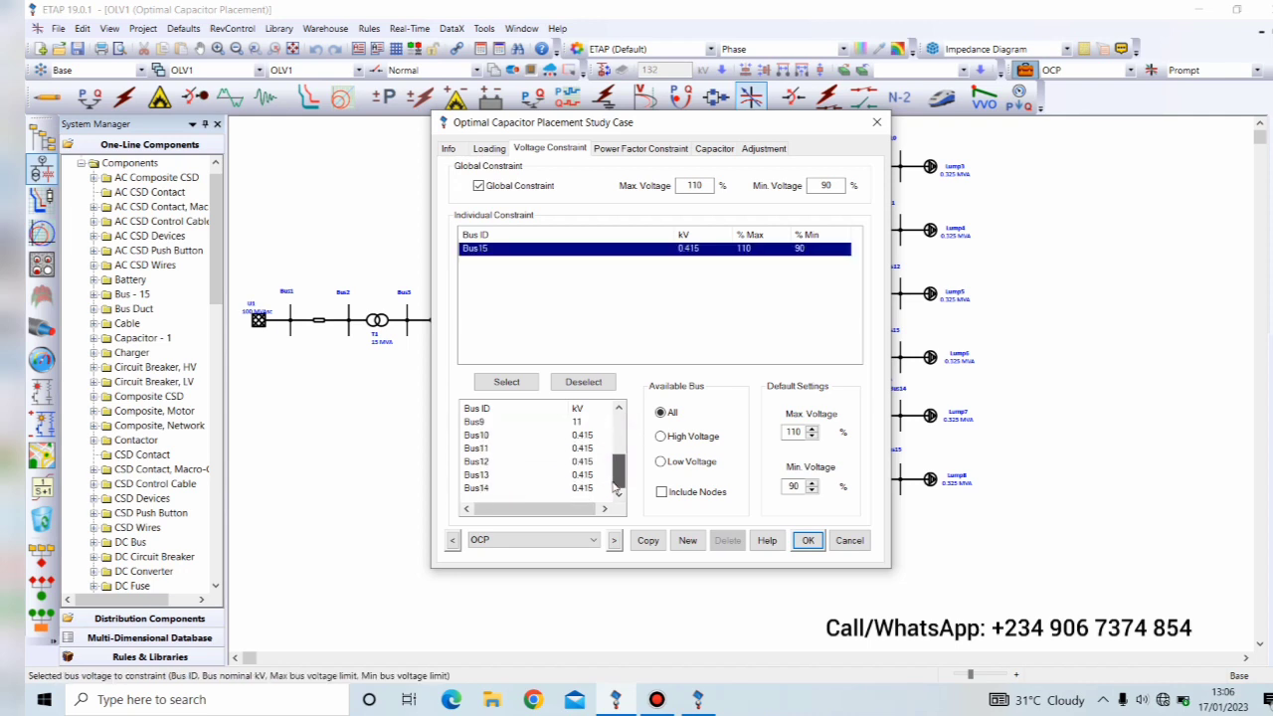
double_click(488, 487)
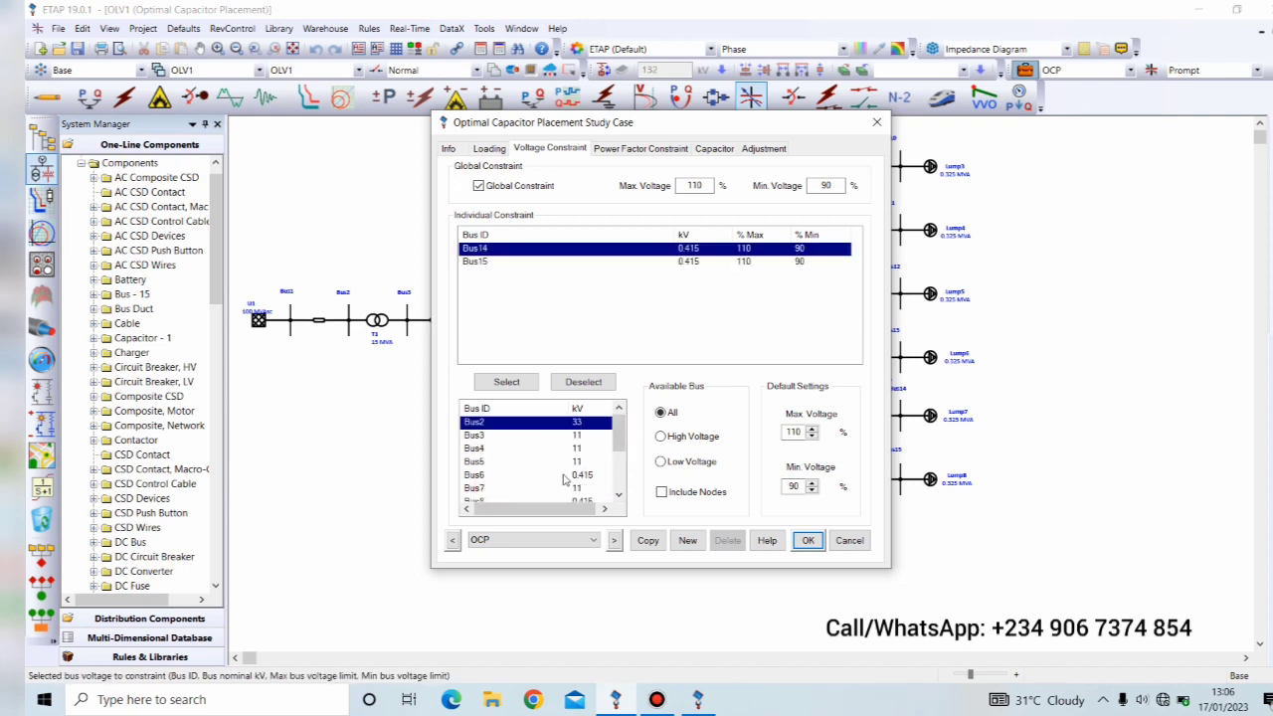
left_click_drag(618, 435, 617, 483)
double_click(503, 492)
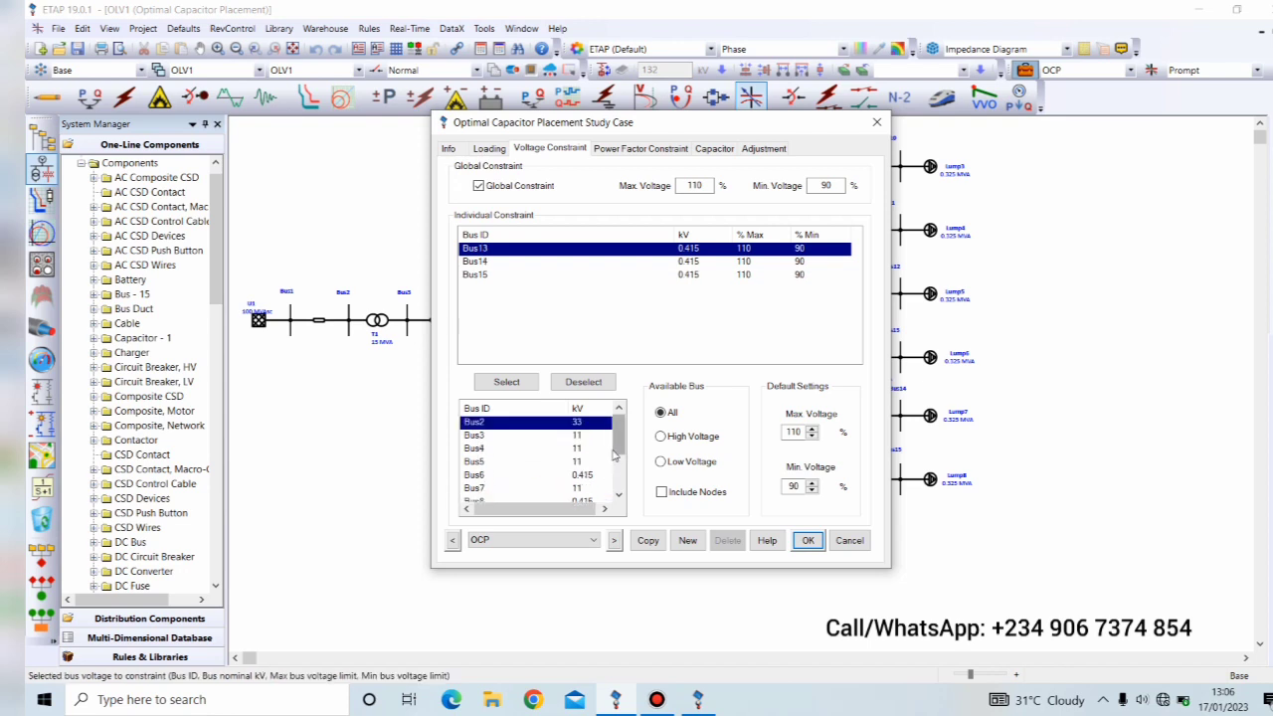
left_click_drag(618, 447, 618, 485)
double_click(512, 492)
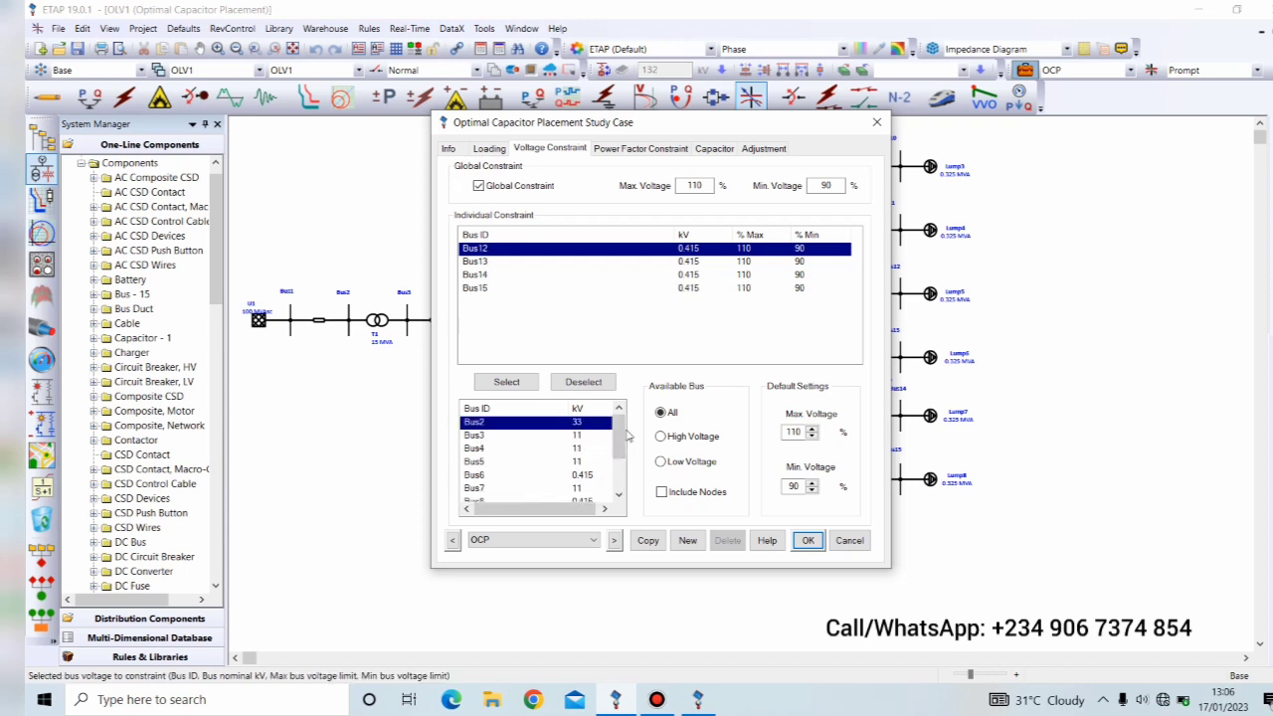
Add Bus11, Bus10 and Bus8 to the individual voltage constraints.
left_click_drag(620, 449, 621, 484)
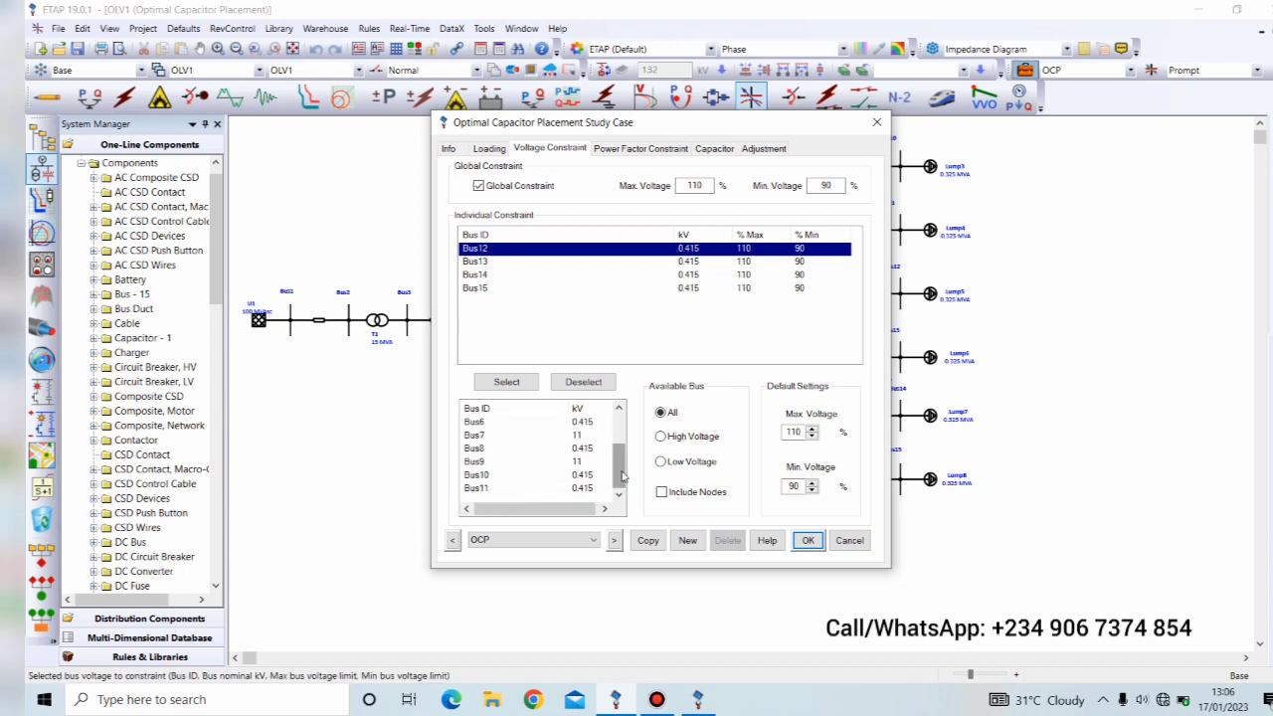
double_click(502, 491)
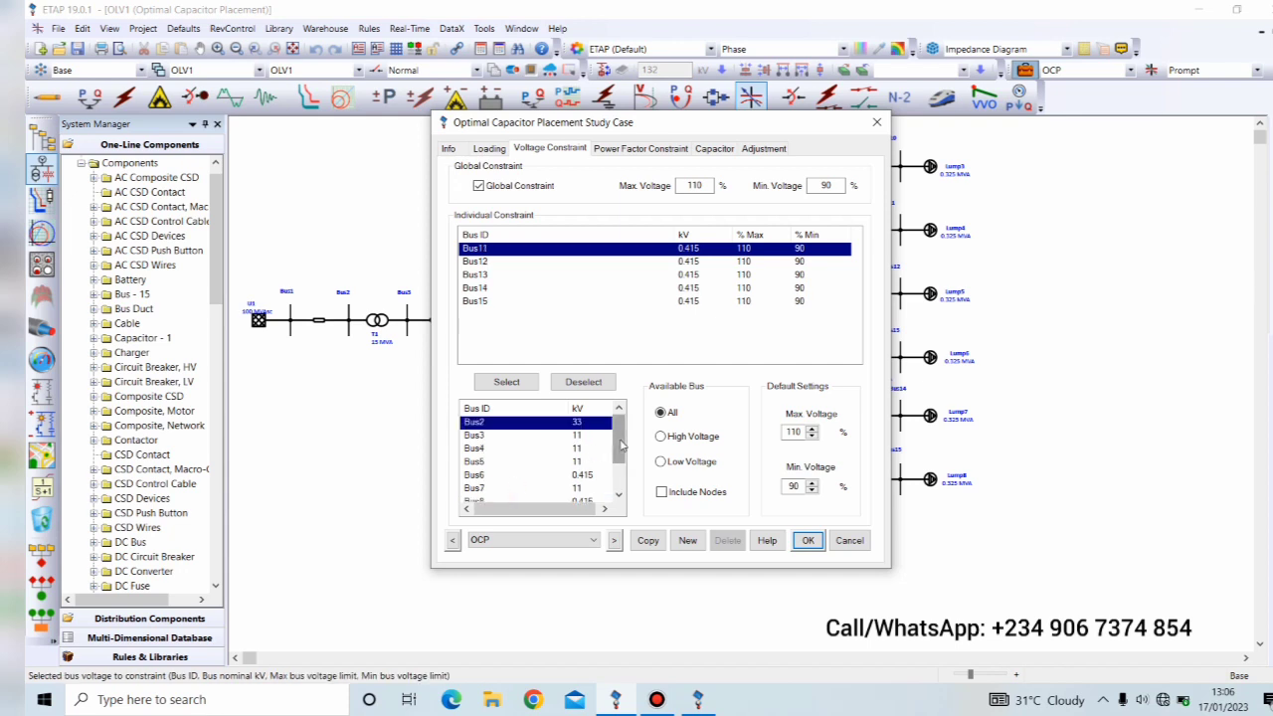
scroll(507, 491, "down", 2)
double_click(499, 488)
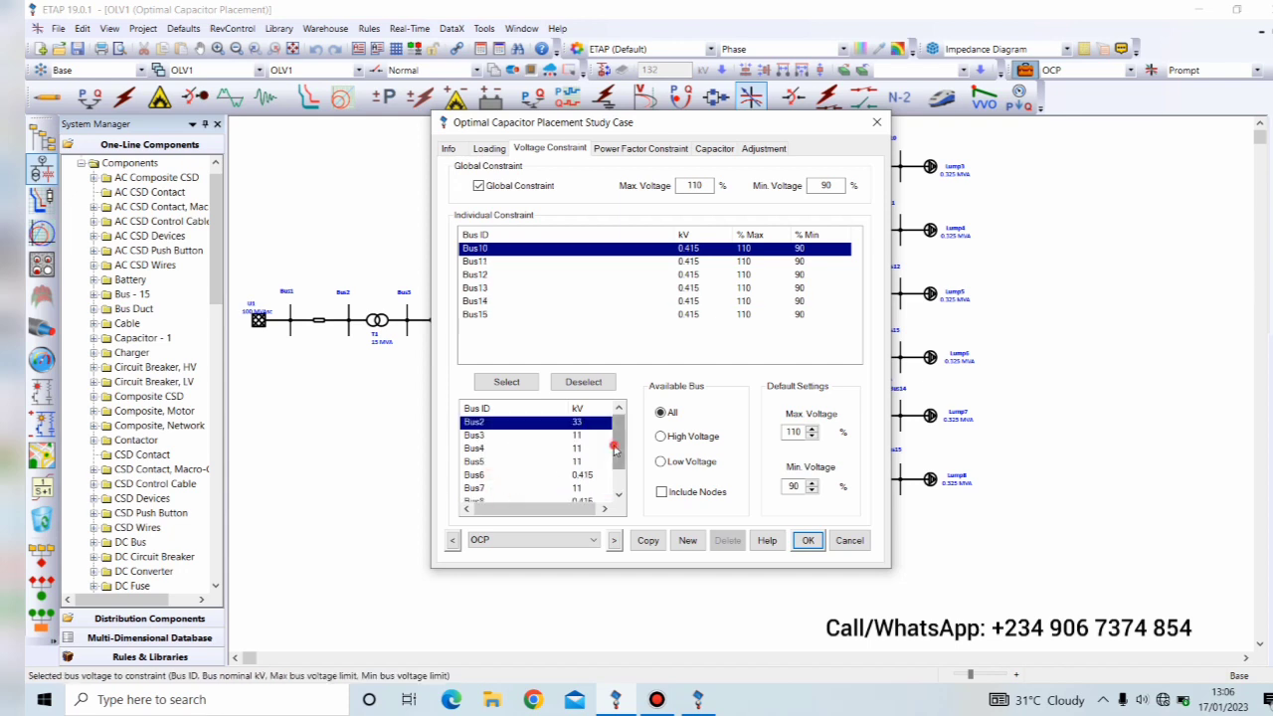
scroll(611, 449, "down", 1)
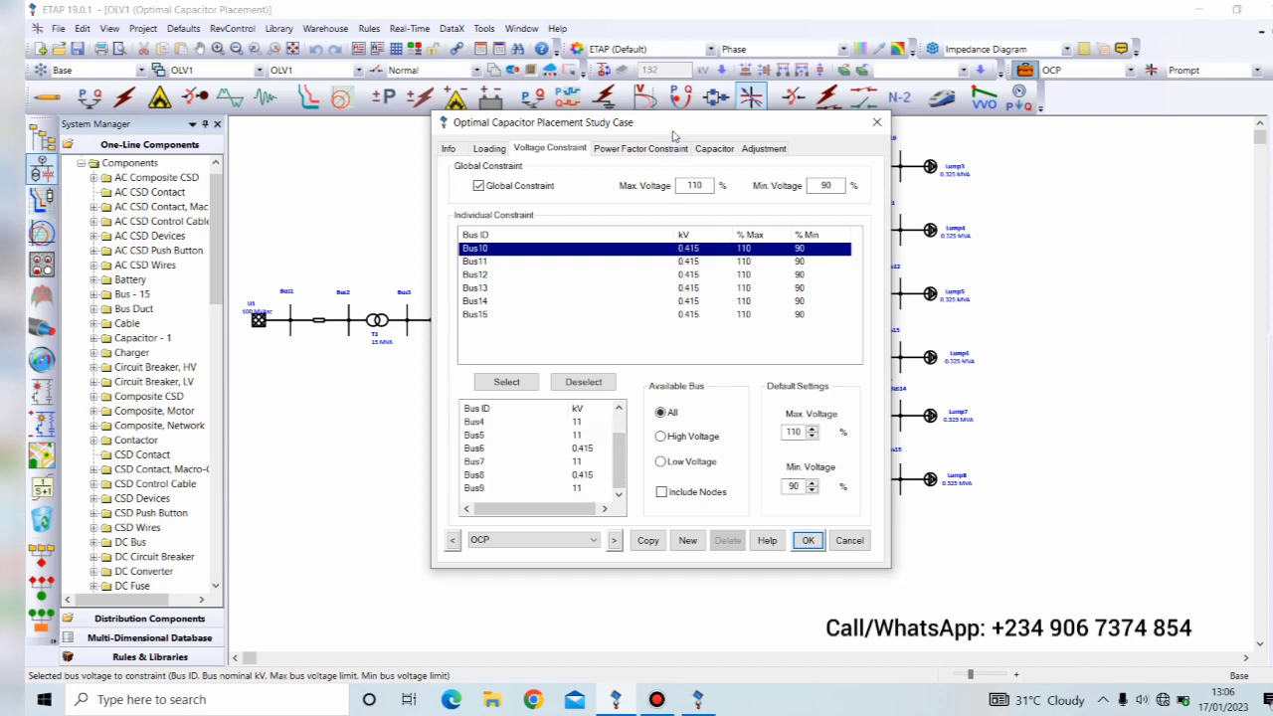
left_click_drag(673, 135, 433, 236)
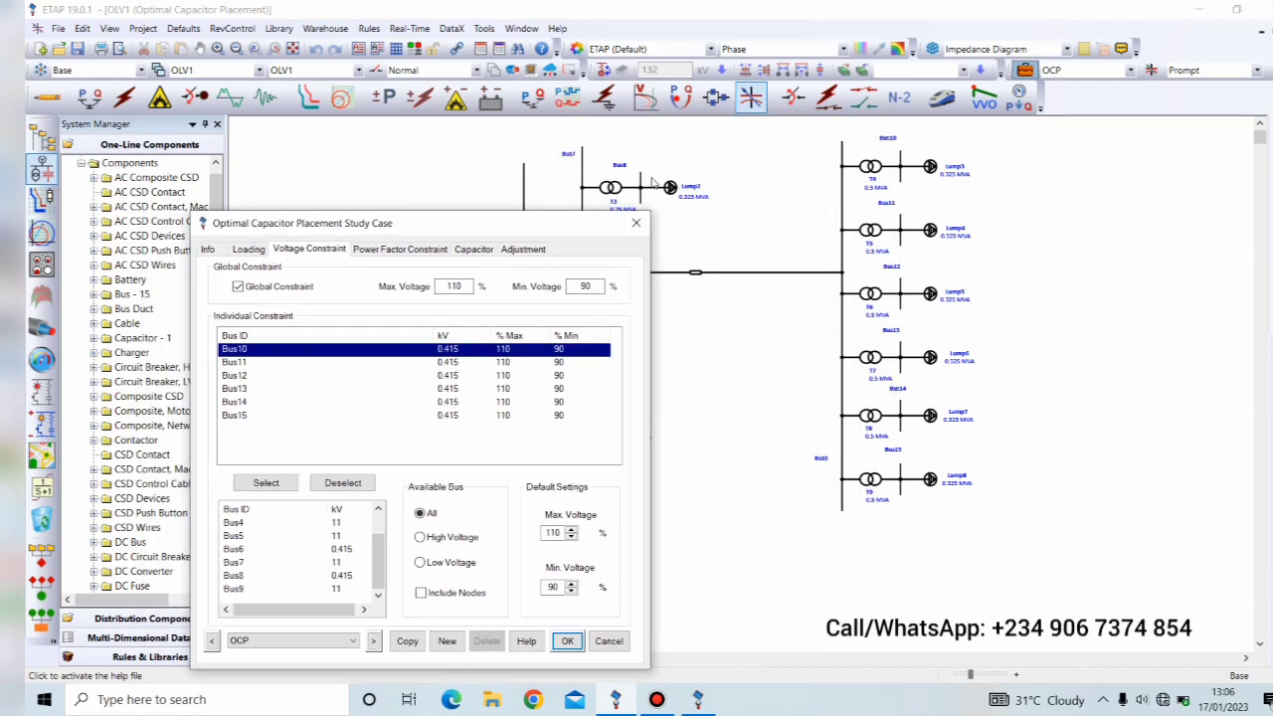
double_click(226, 577)
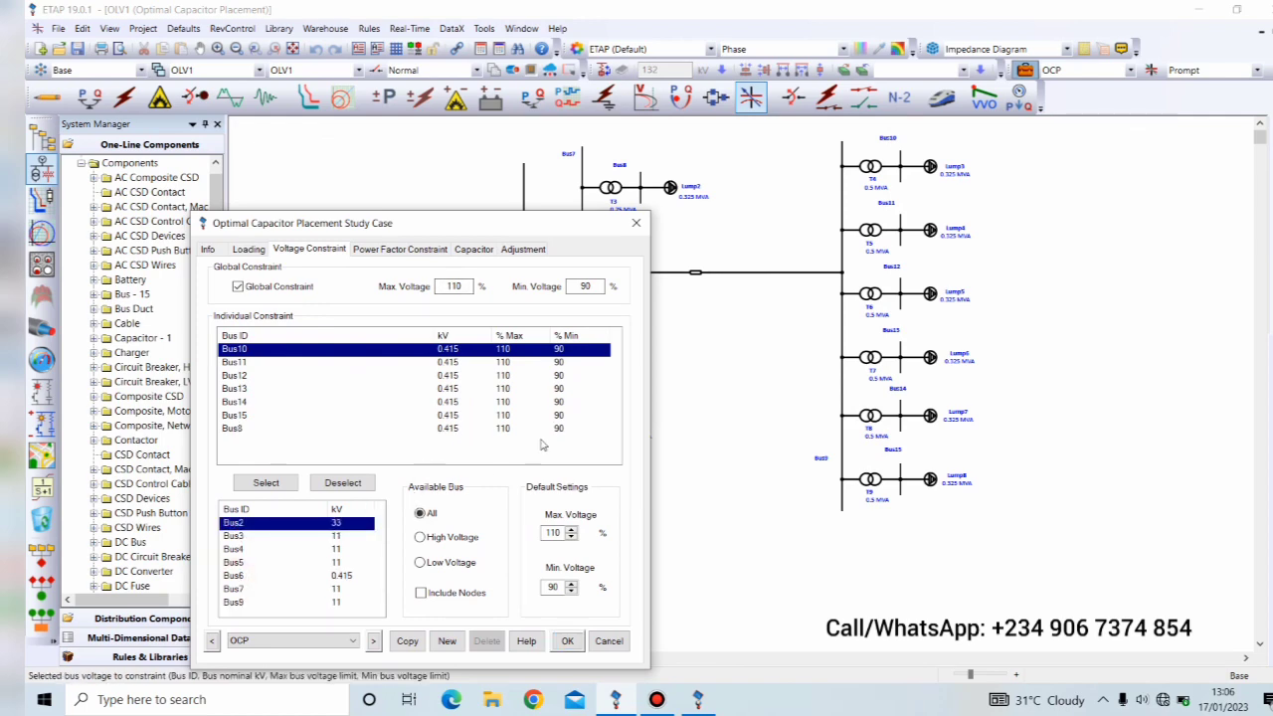
left_click_drag(457, 223, 594, 142)
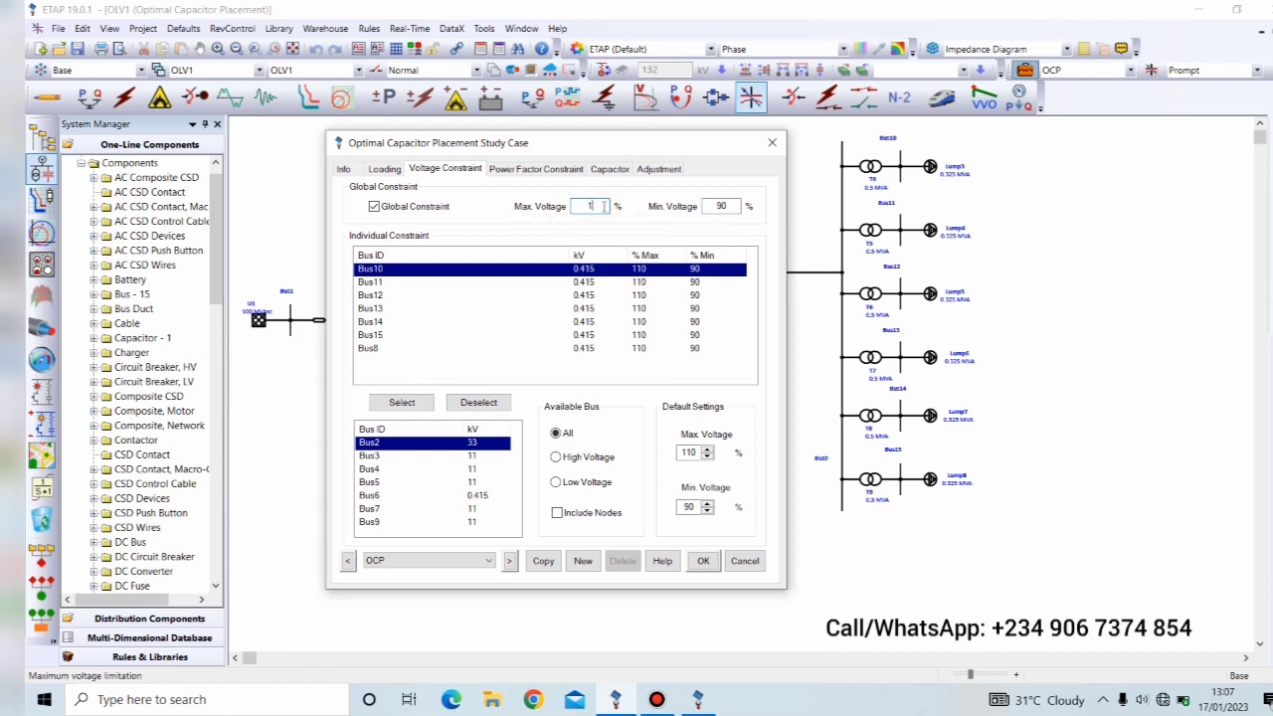
Set the global maximum voltage to 100% and the minimum to 97%.
type("00")
left_click(734, 207)
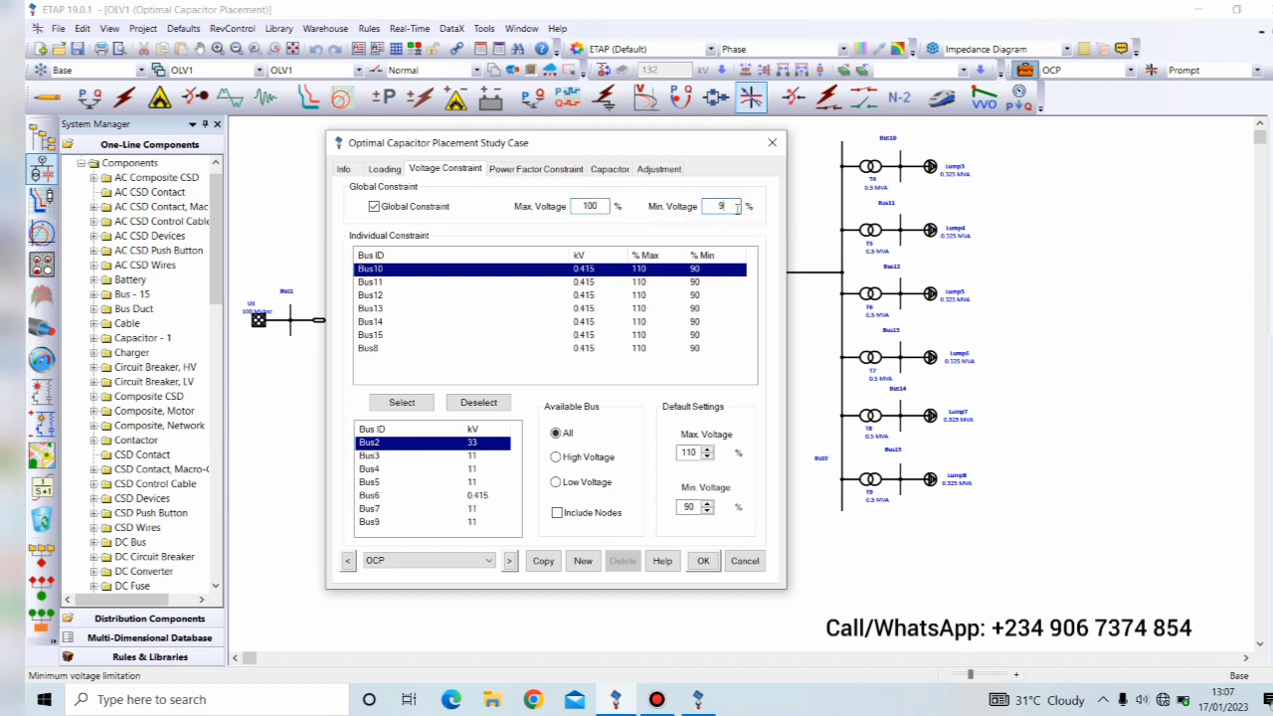
type("97")
Set the default voltage limits to 100% maximum and 97% minimum.
left_click(708, 456)
left_click(708, 456)
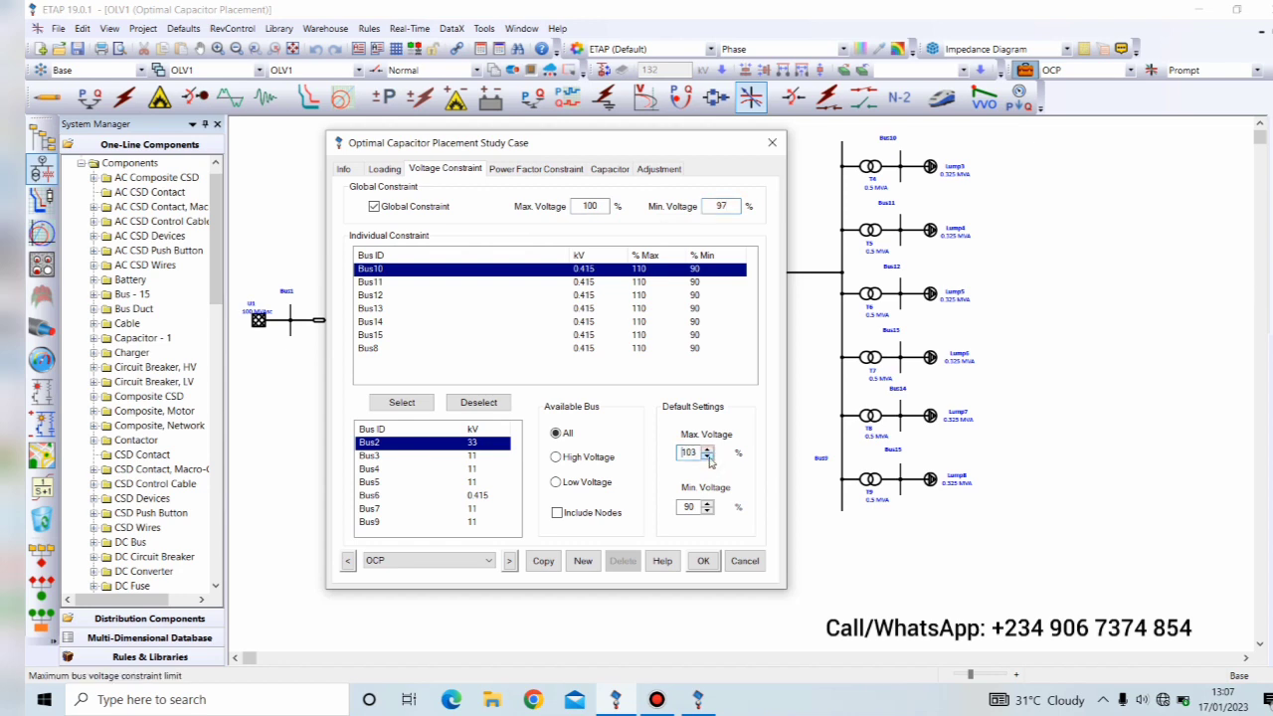
left_click(708, 457)
left_click(708, 457)
left_click(708, 457)
left_click(708, 505)
left_click(707, 504)
left_click(707, 504)
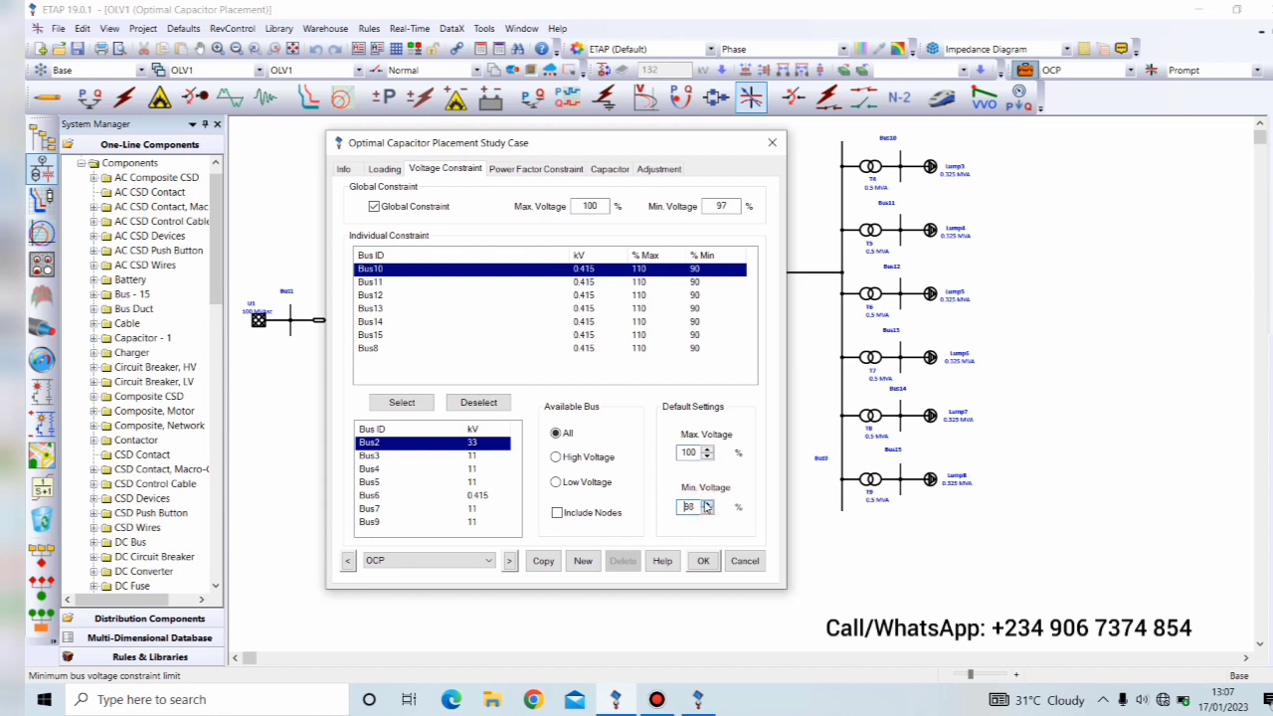
left_click(707, 506)
left_click(708, 512)
In the Capacitor settings, make Bus15, Bus14, Bus13 and Bus12 candidate buses.
left_click(610, 169)
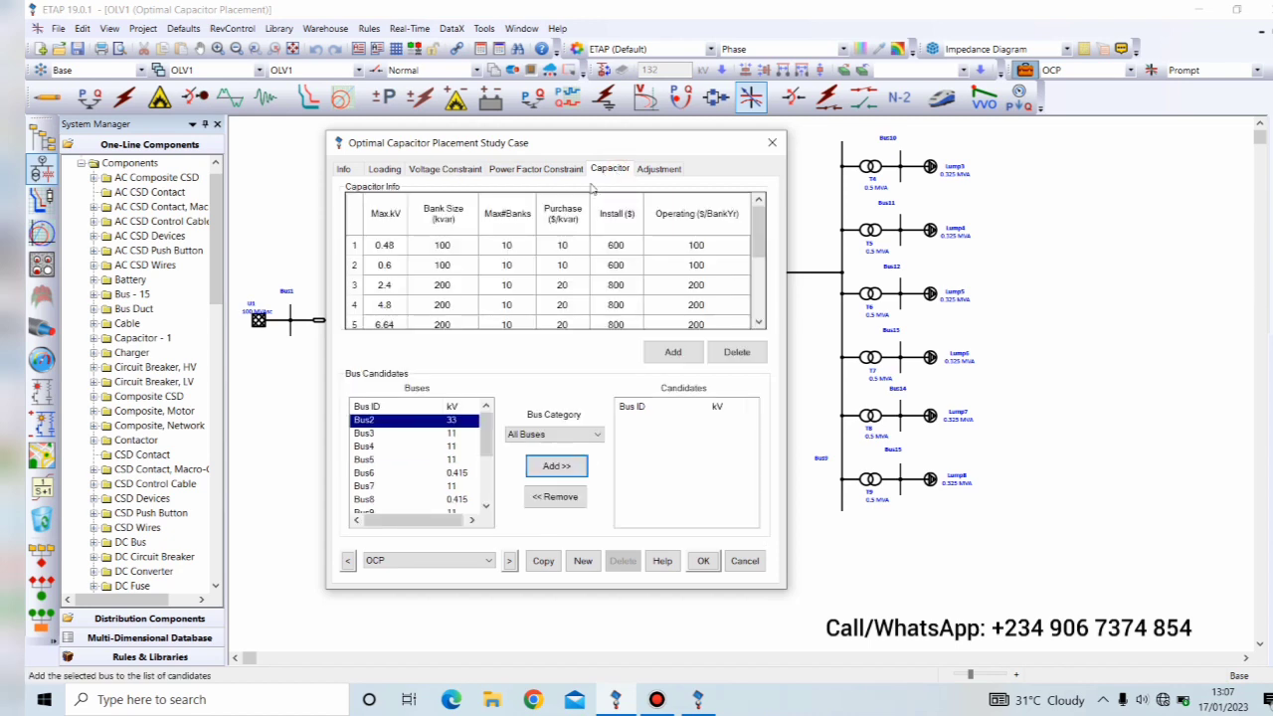
left_click(441, 169)
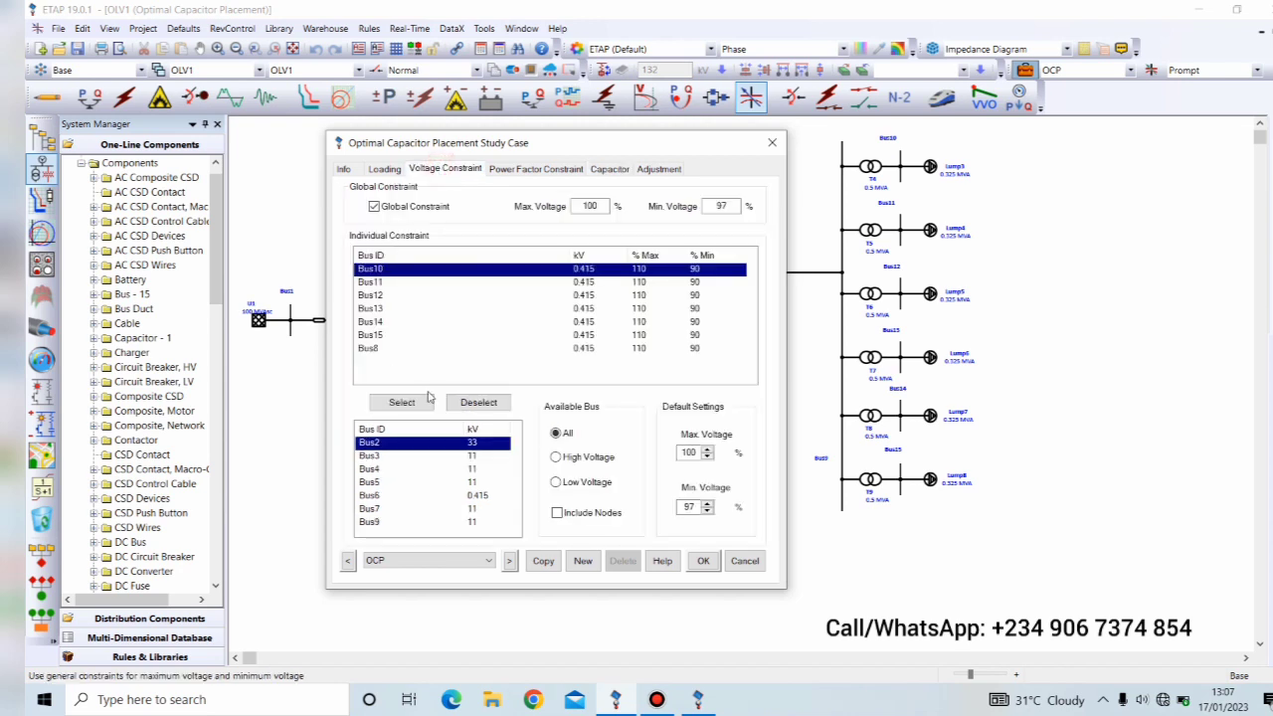
left_click(629, 169)
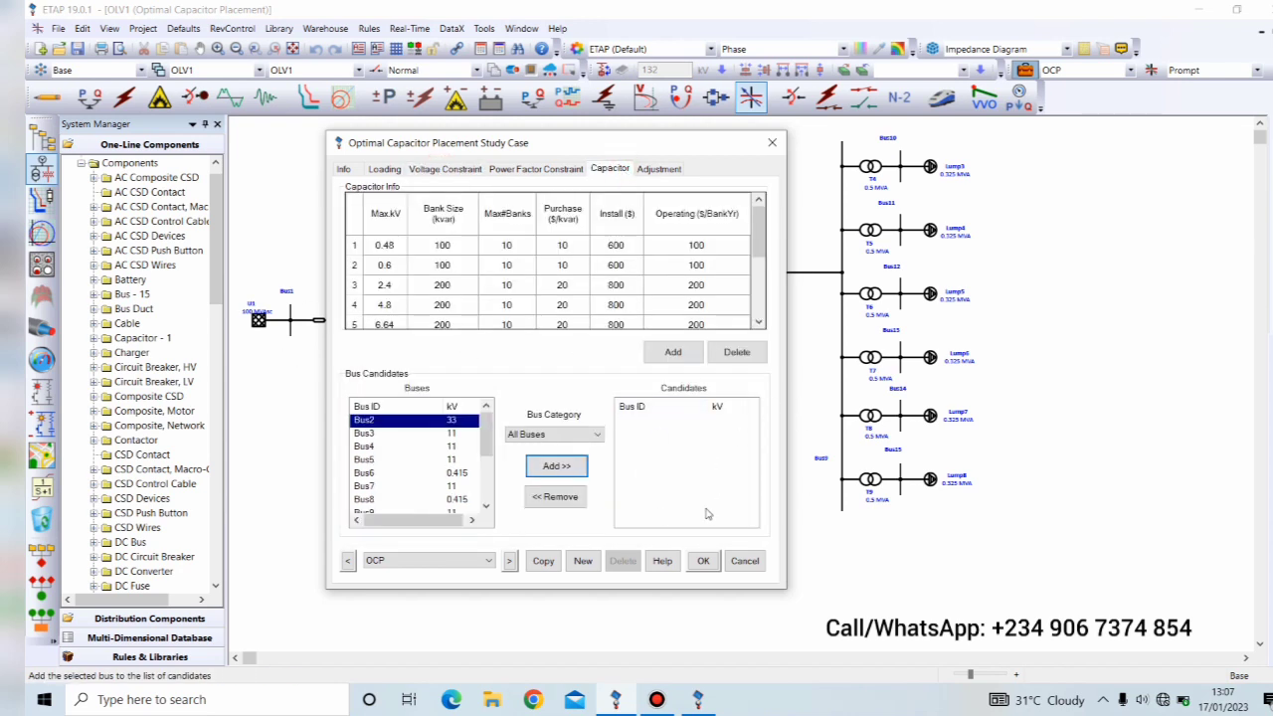
left_click(484, 448)
double_click(365, 499)
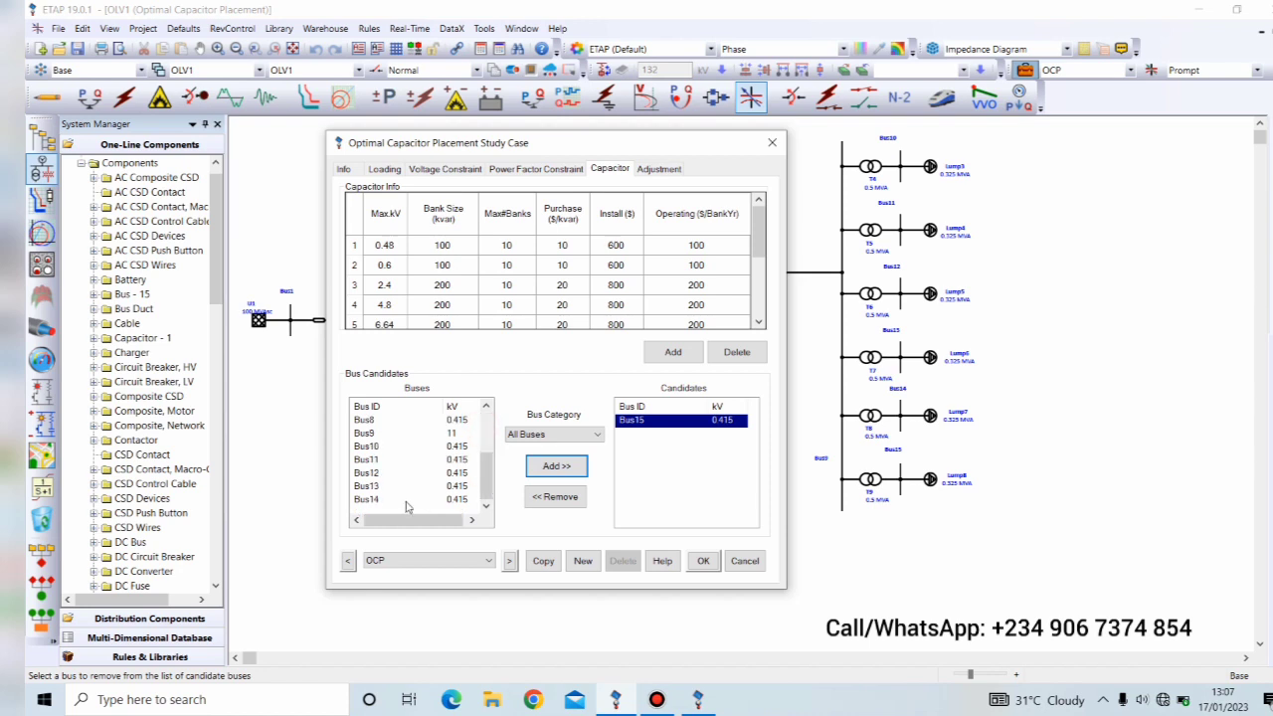
double_click(393, 499)
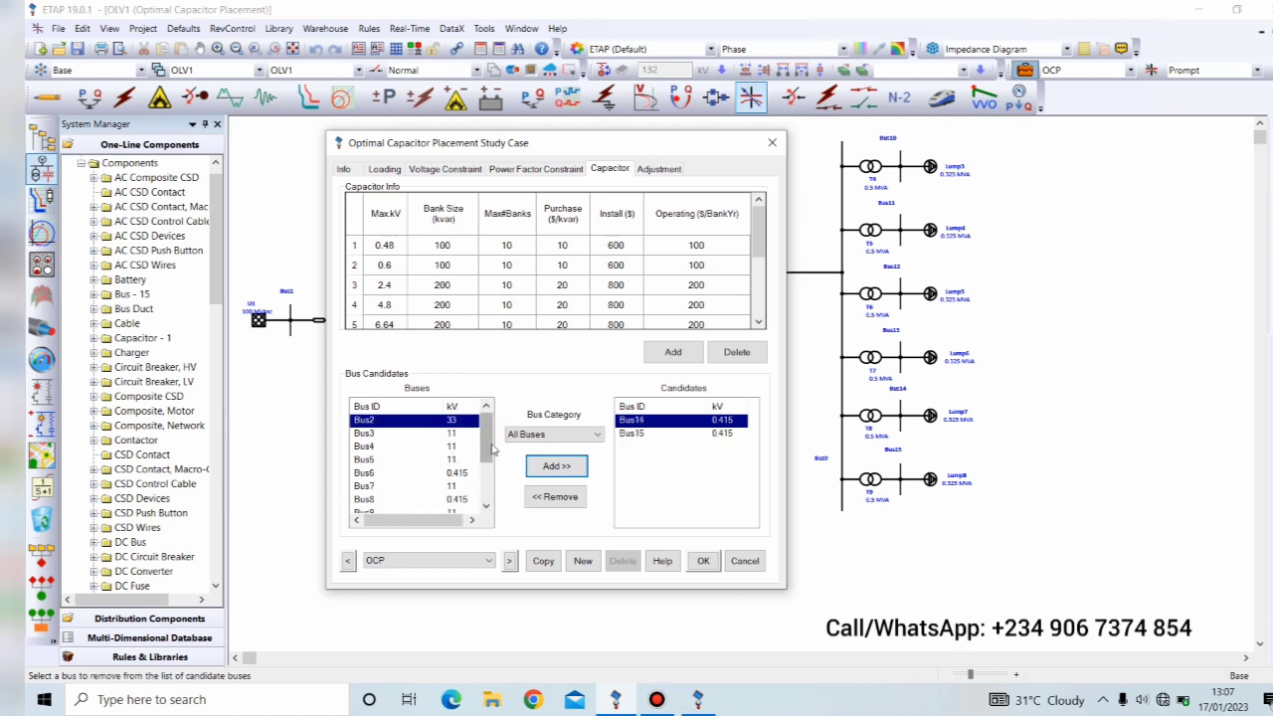
left_click(488, 485)
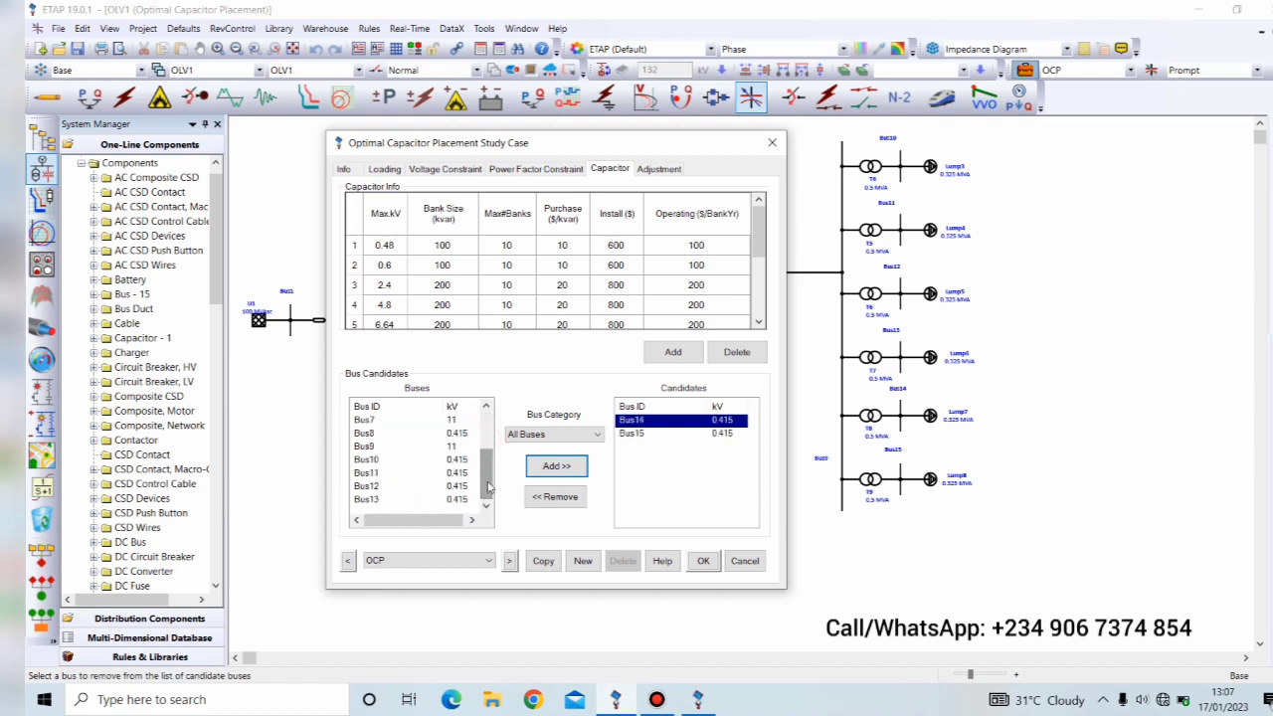
double_click(408, 501)
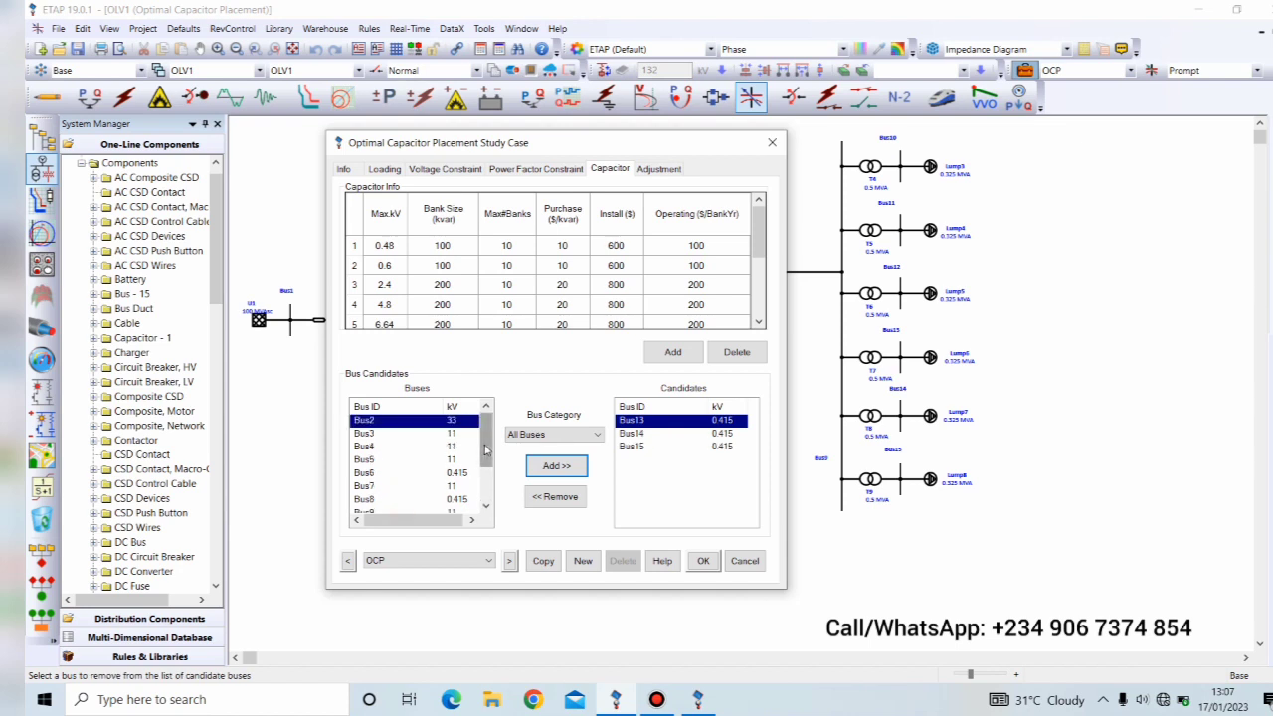
left_click(487, 483)
double_click(392, 502)
Add Bus11, Bus10 and Bus8 as candidate buses too.
left_click(480, 435)
left_click_drag(481, 435, 481, 463)
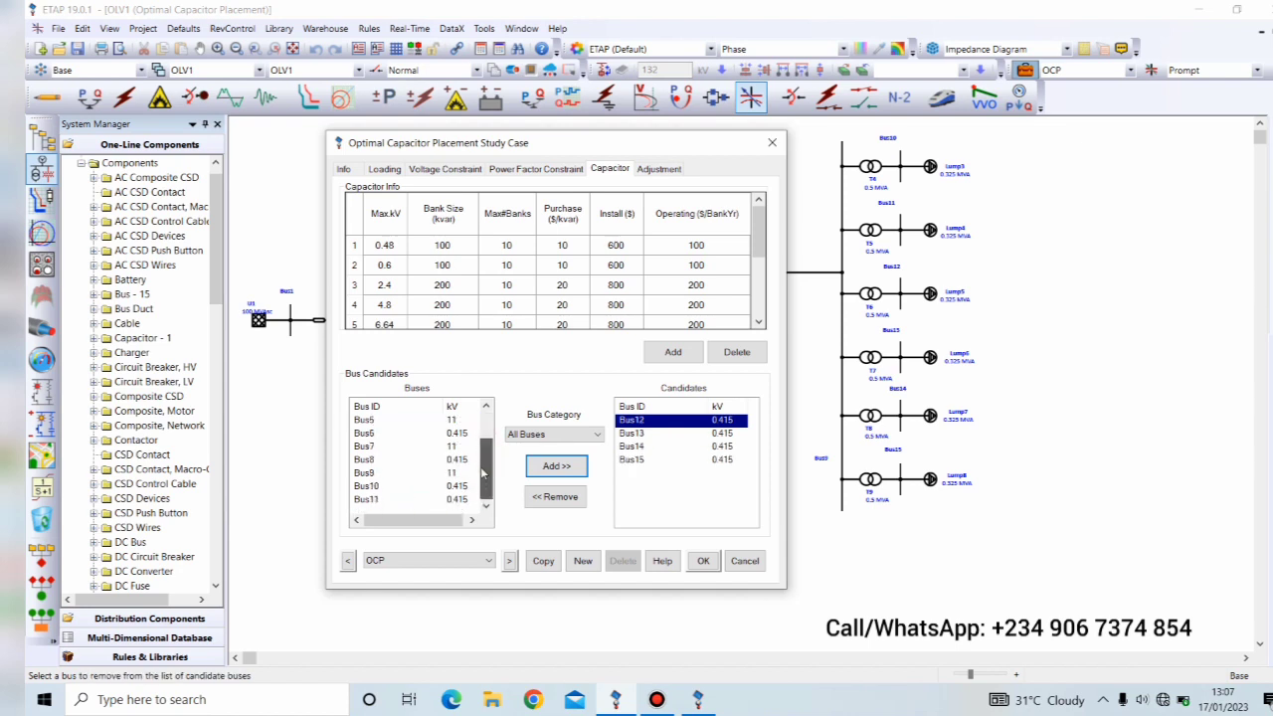
double_click(379, 500)
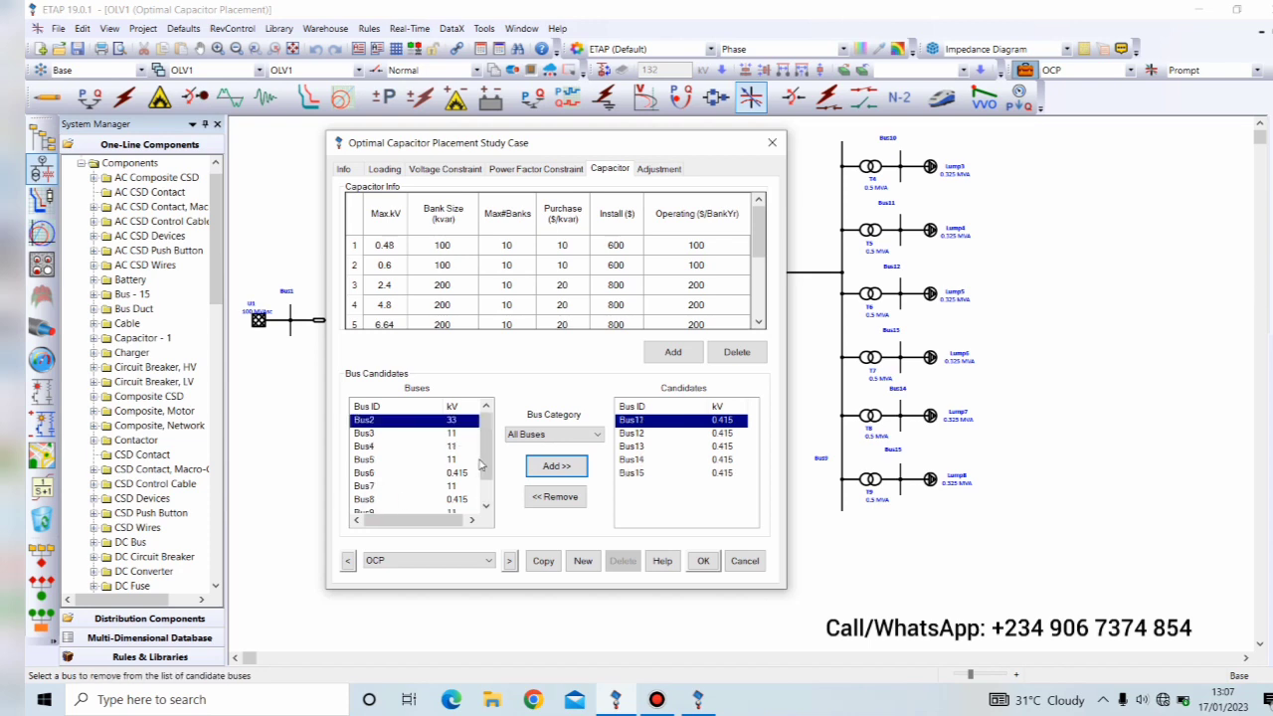
left_click_drag(488, 449, 487, 481)
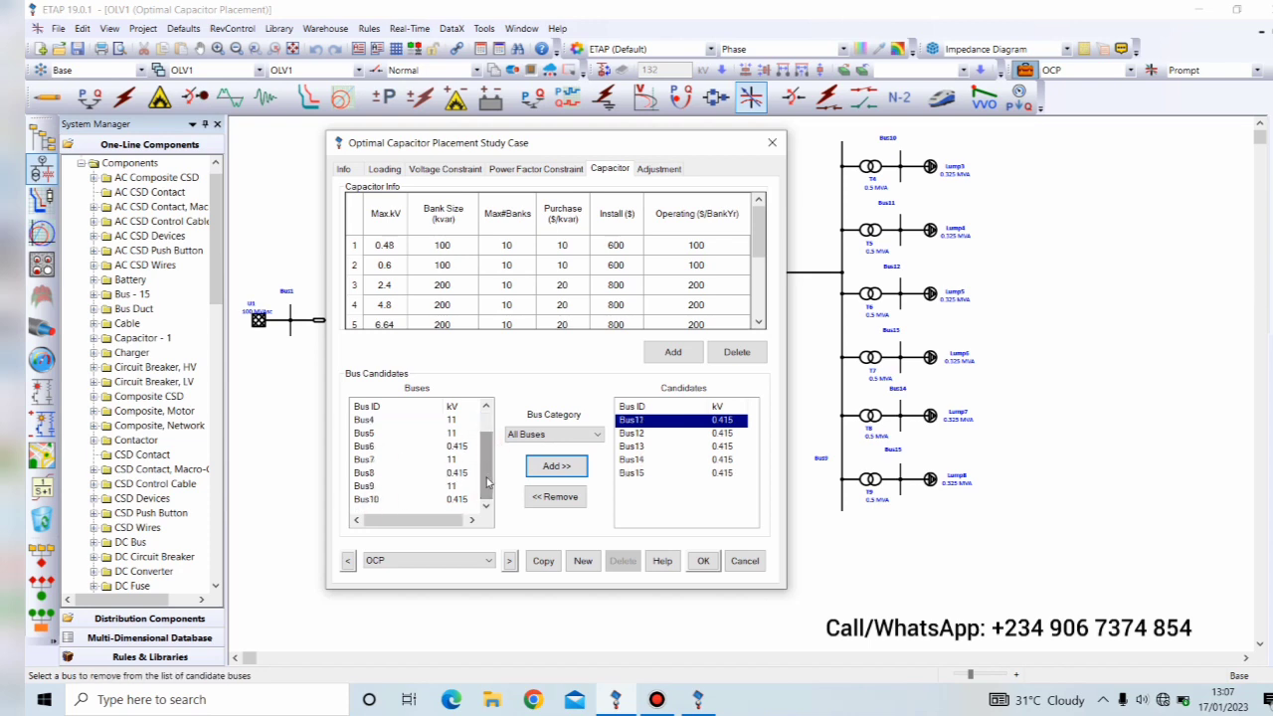
double_click(400, 499)
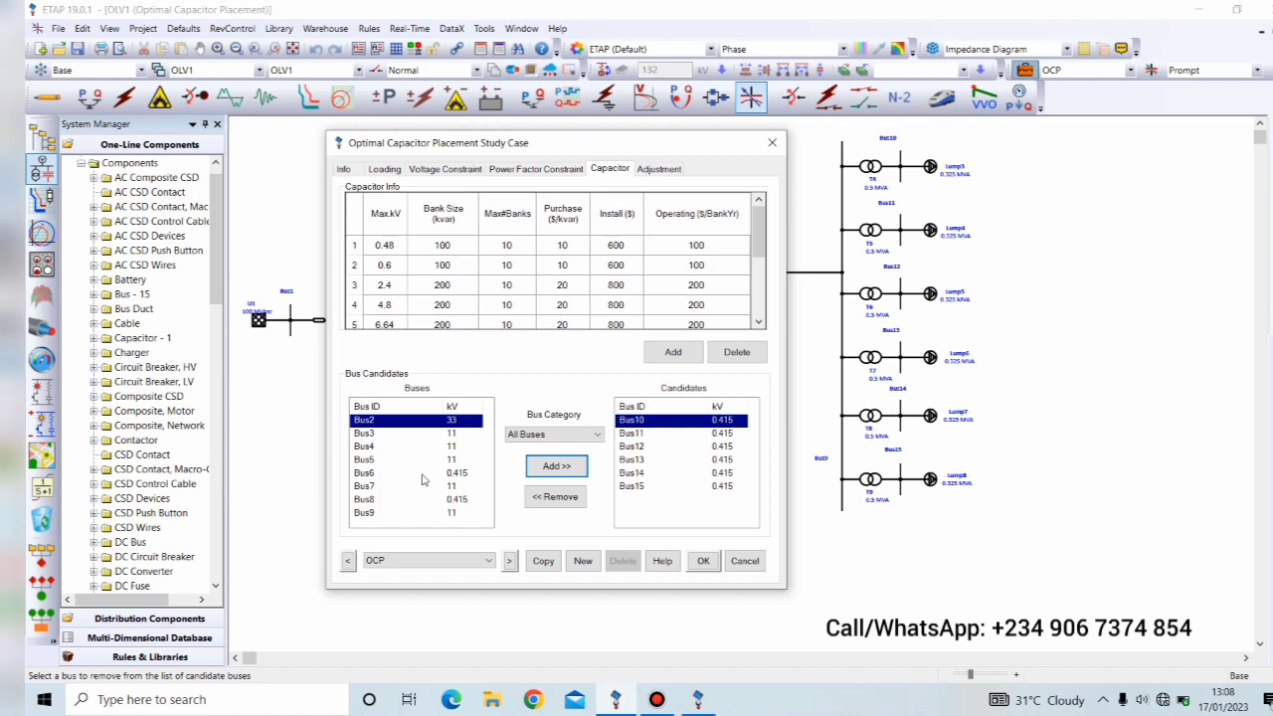
double_click(363, 501)
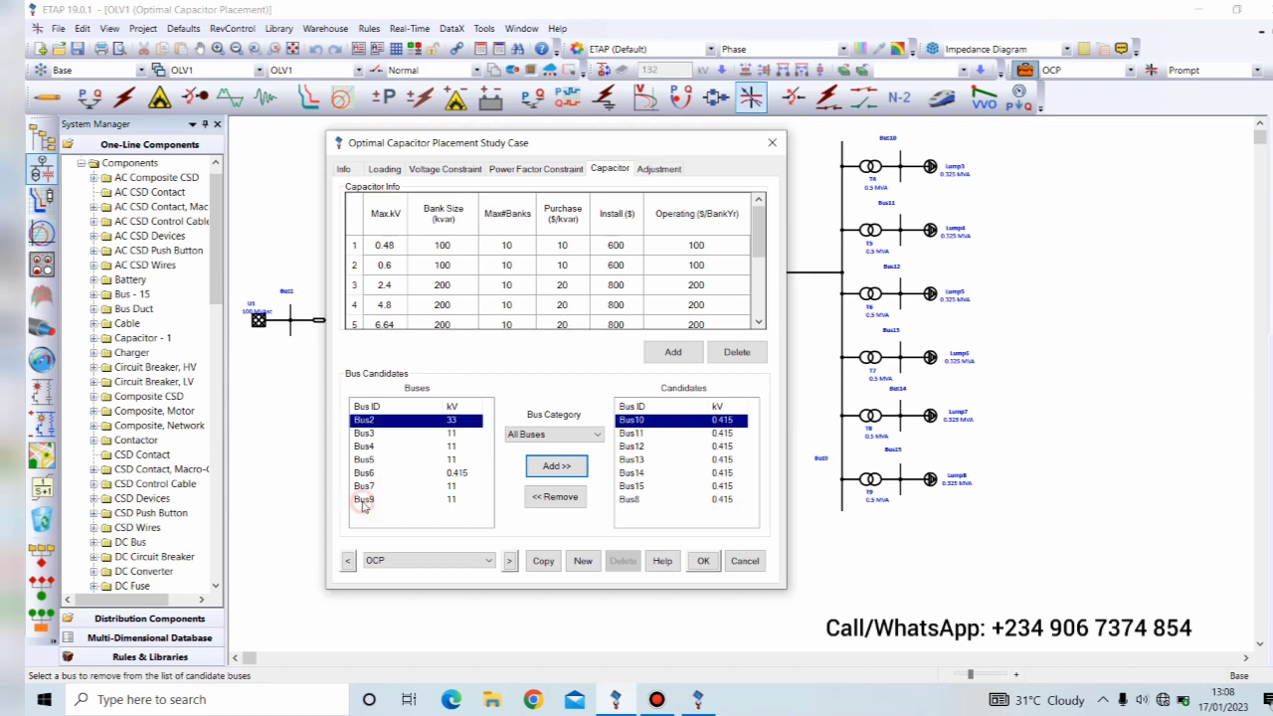
Change the 0.48 kV capacitor's bank size to 300 kvar and save the study case with OK.
left_click(353, 247)
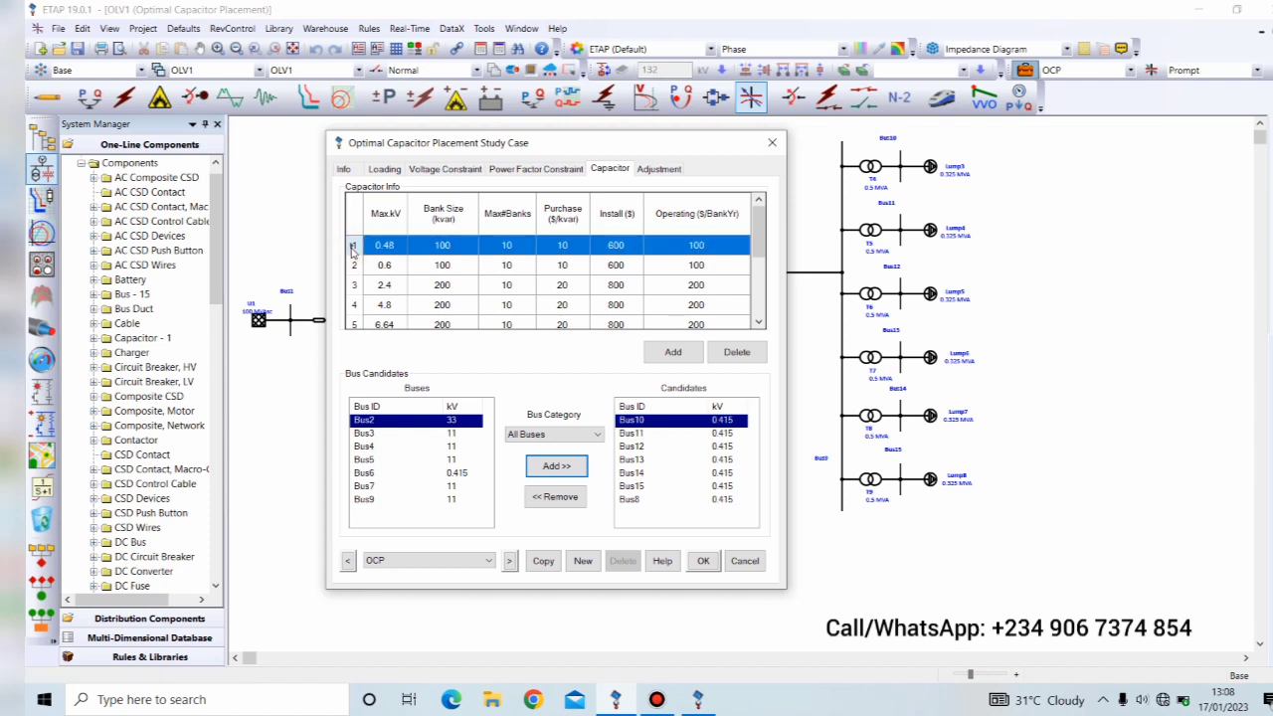
left_click(443, 249)
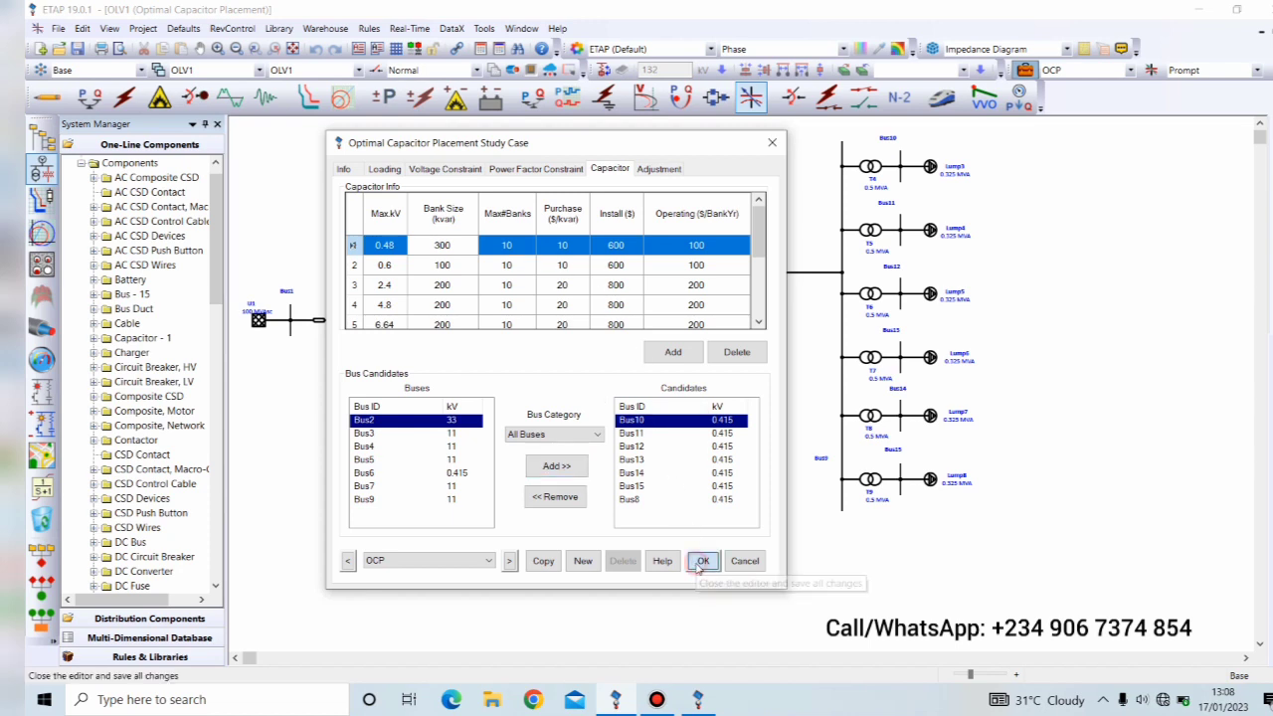
left_click(702, 563)
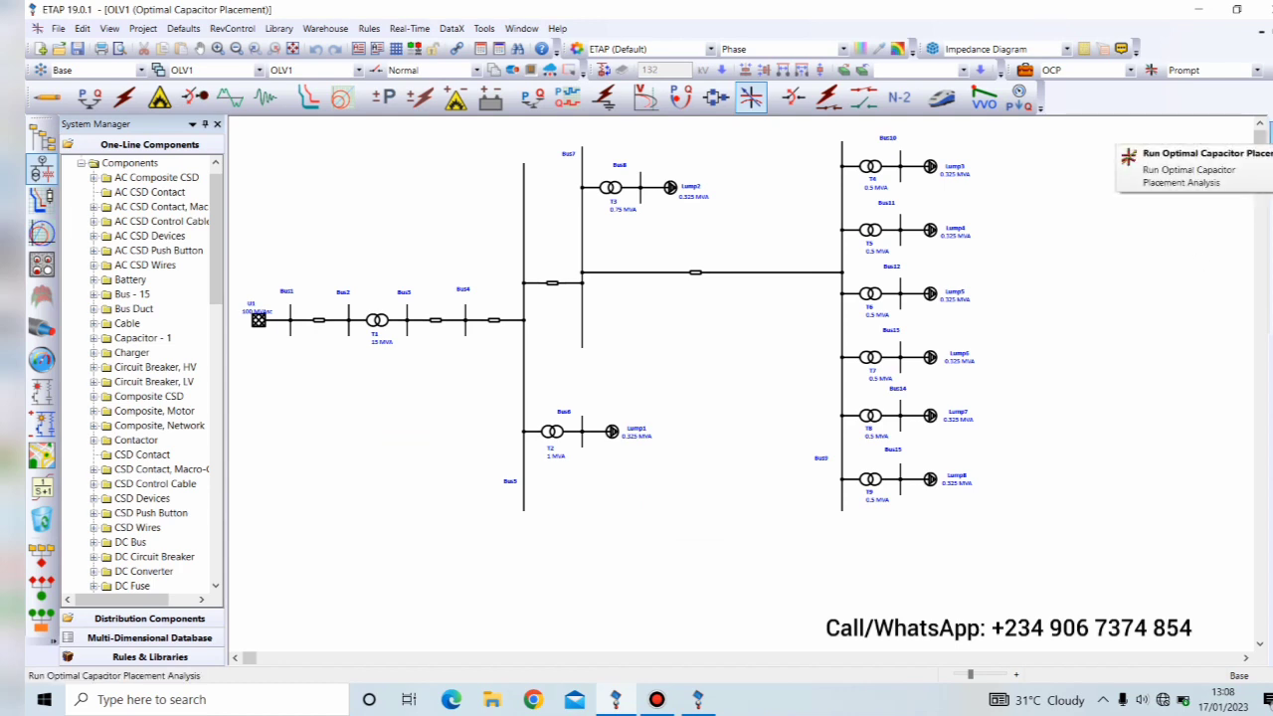
Run the optimal capacitor placement analysis with a new output report name.
left_click(1261, 135)
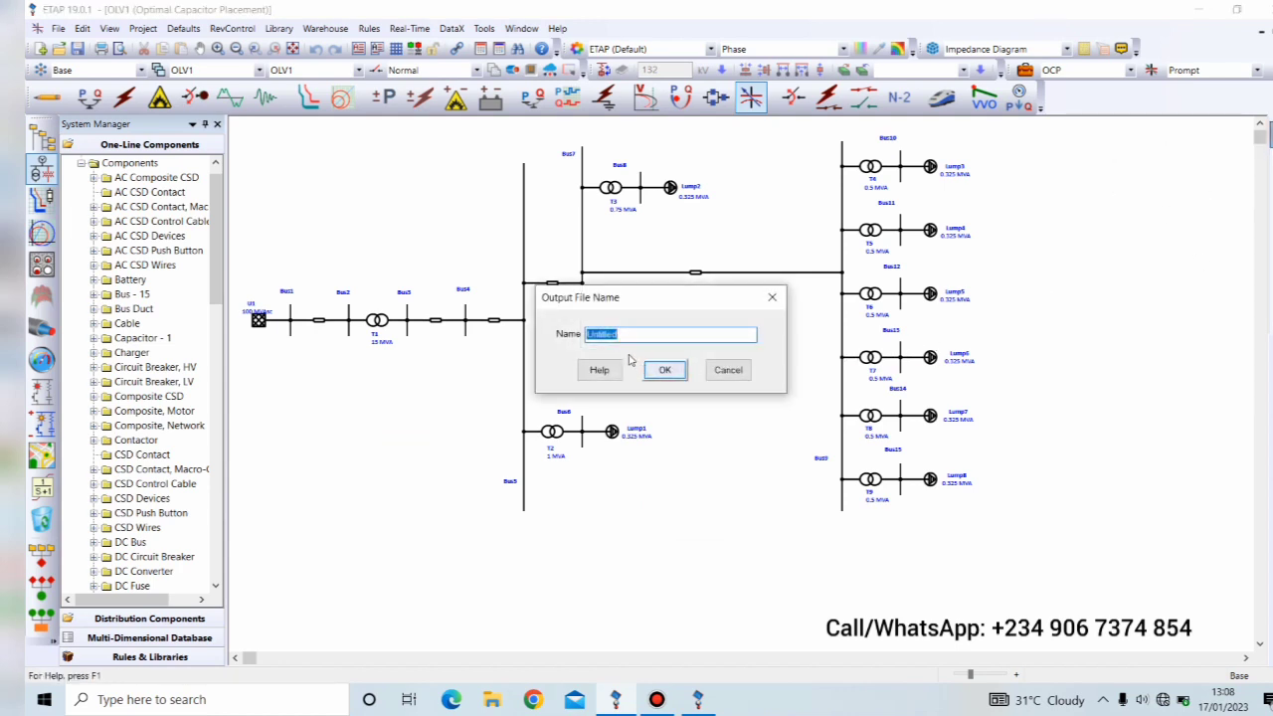
type("o")
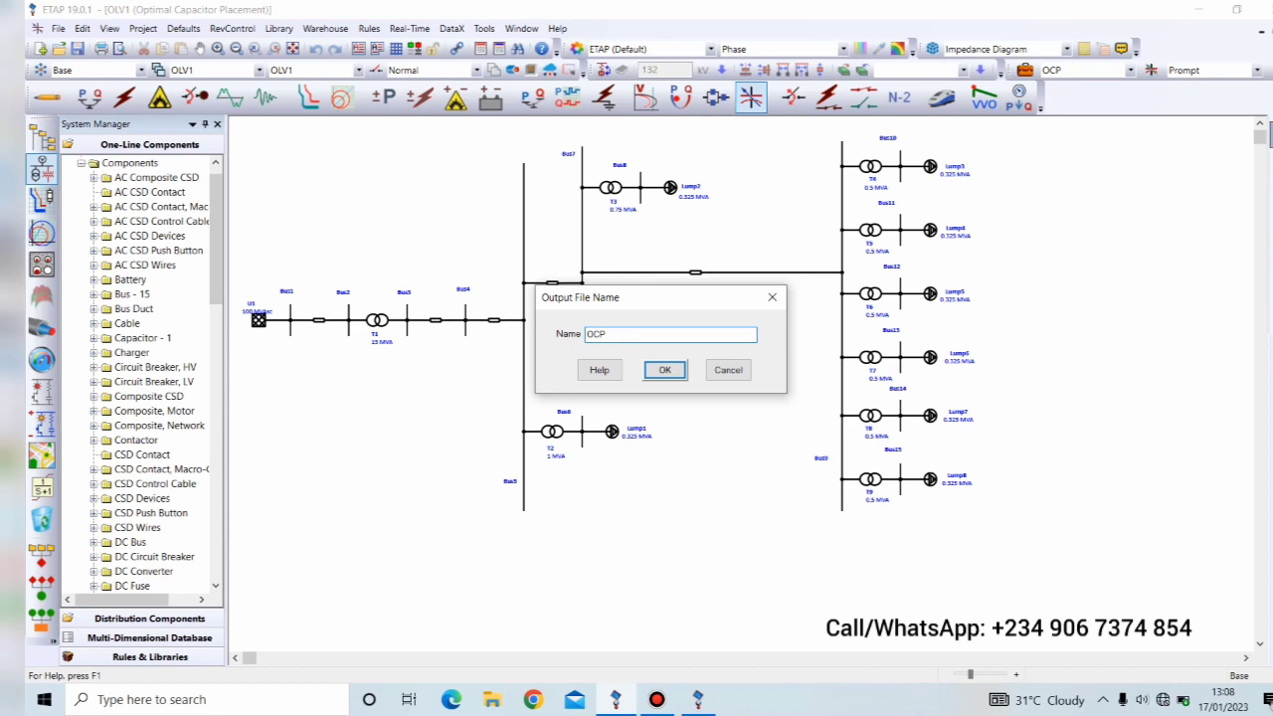
left_click(664, 371)
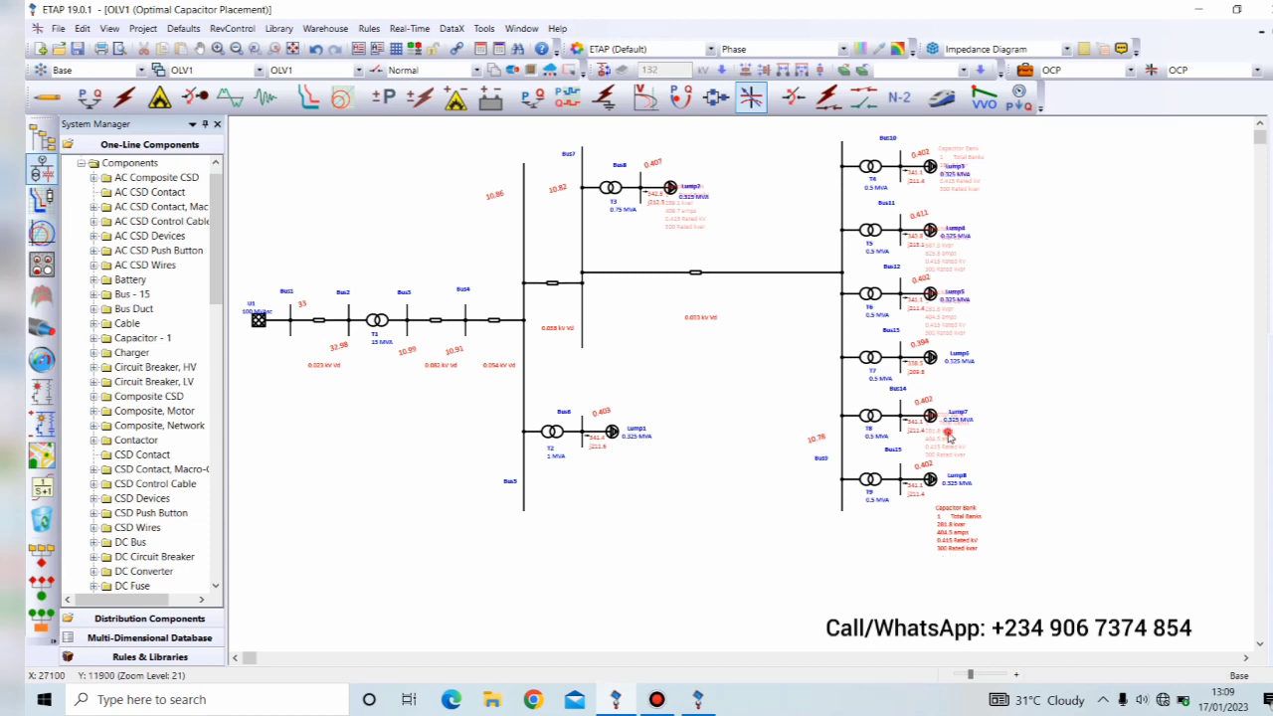
Move Lump7's result label above Lump7, nudge Lump5's upward, and place Lump2's below Lump2.
left_click(948, 434)
left_click_drag(947, 434, 947, 398)
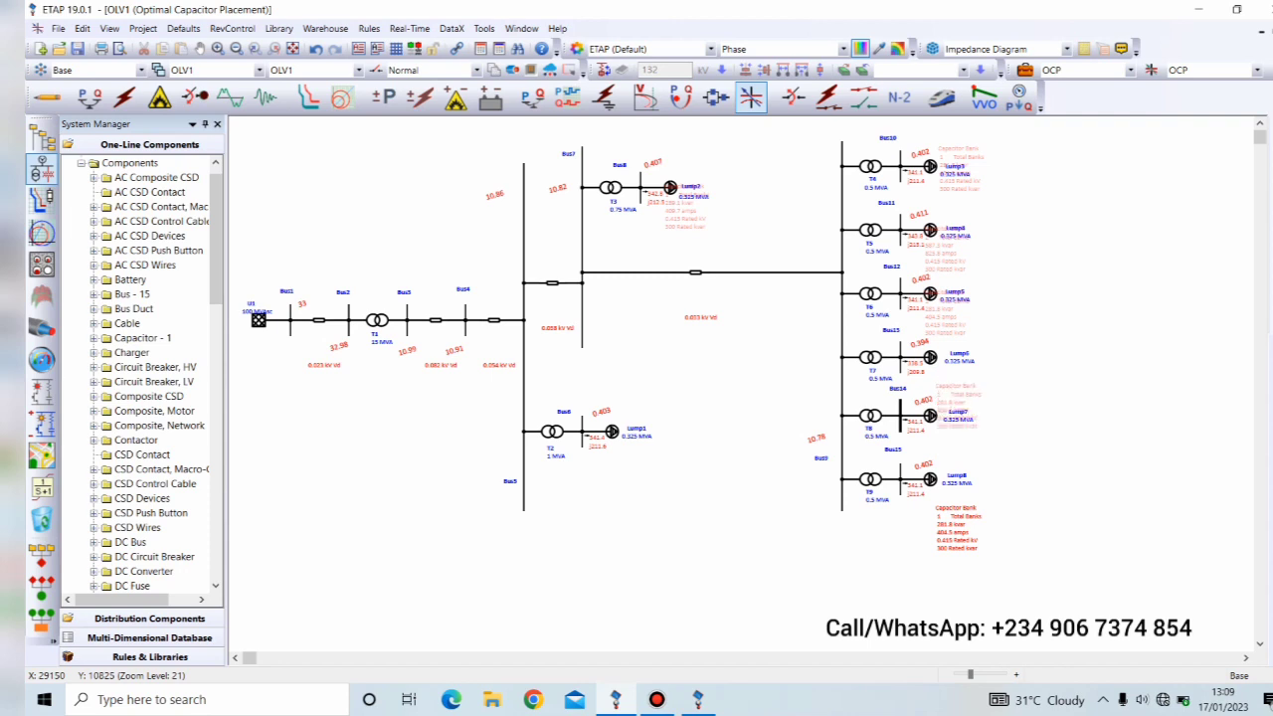
left_click(951, 320)
left_click_drag(951, 321, 951, 313)
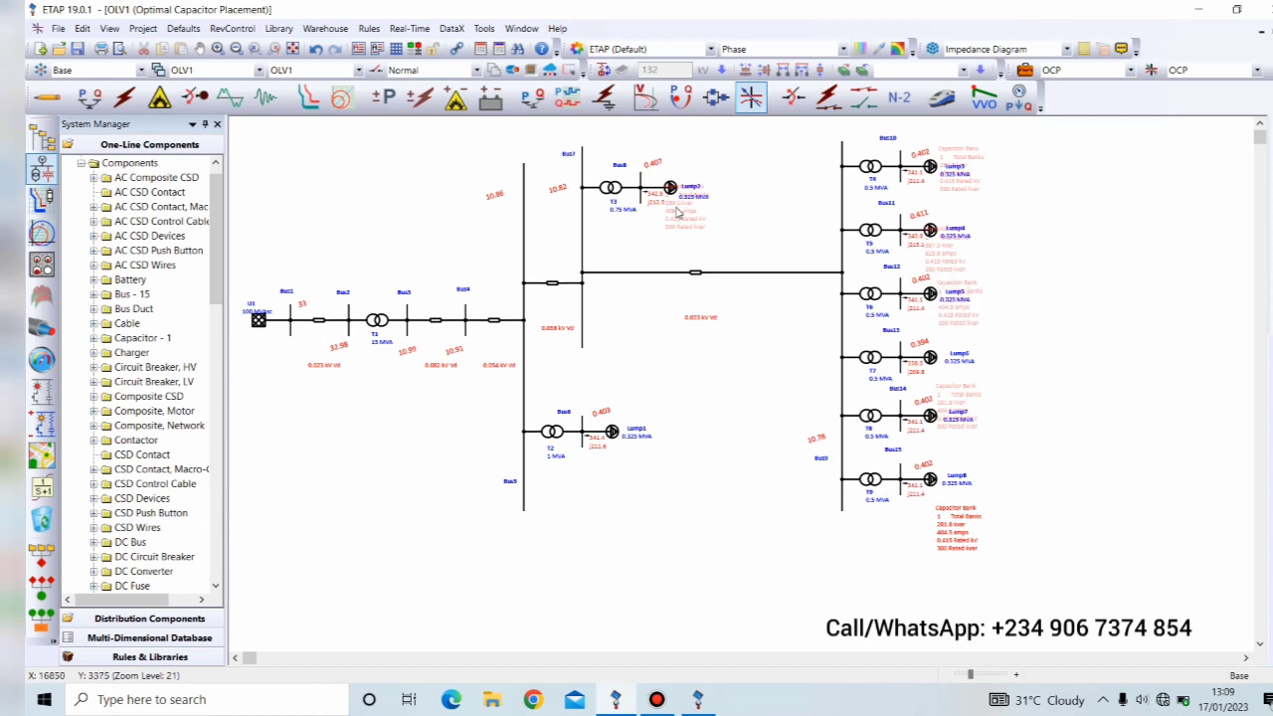
left_click_drag(678, 212, 690, 227)
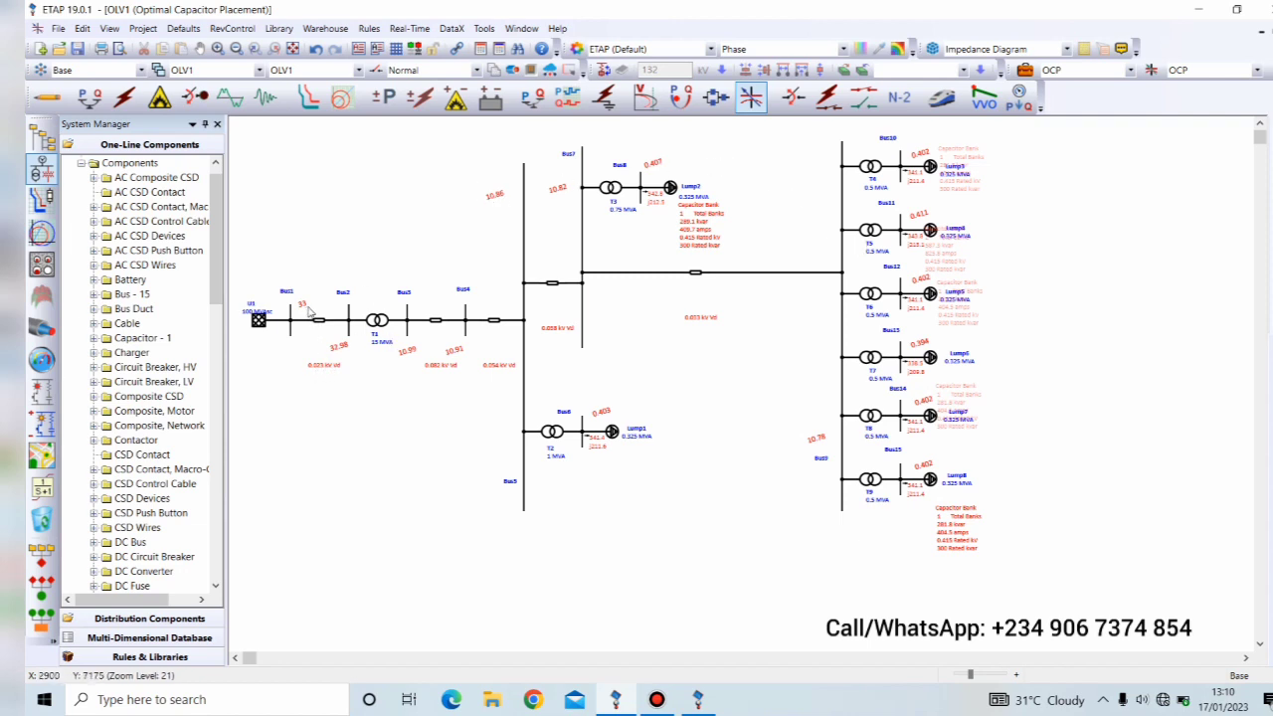
Enable Show Units in the Optimal Capacitor Placement display options so voltages read in kV.
left_click(1268, 159)
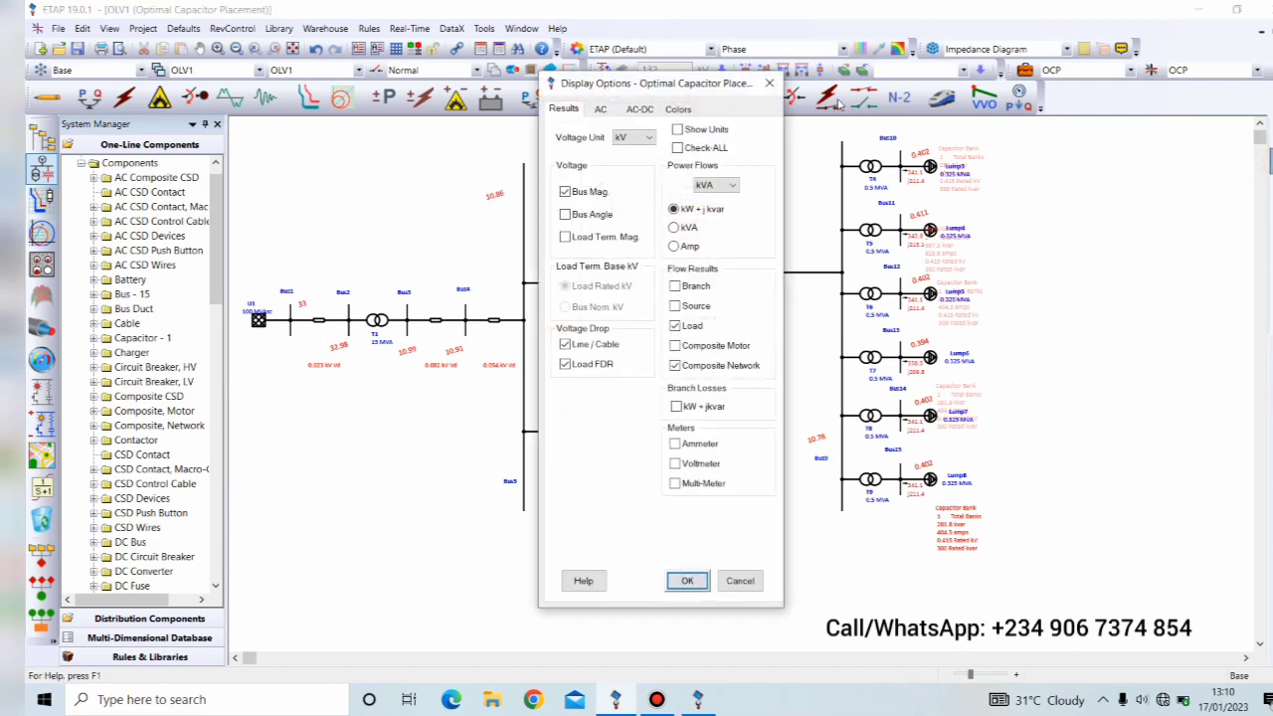
left_click(677, 130)
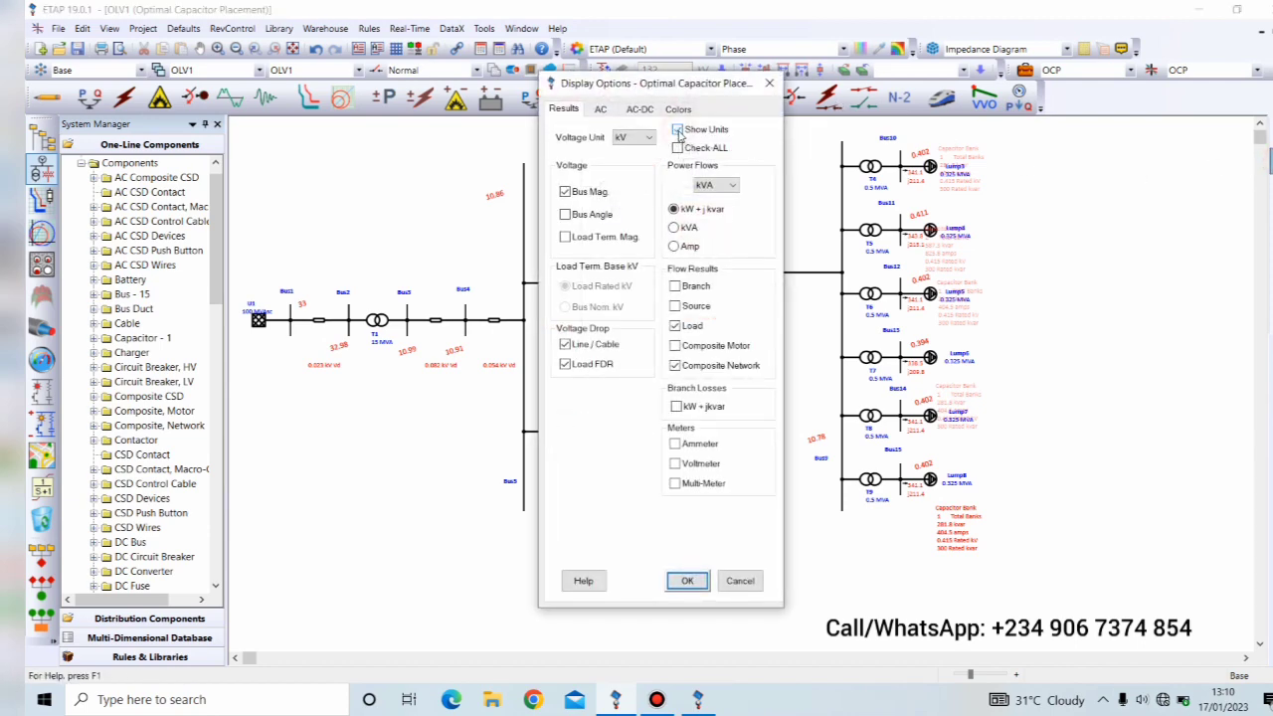
left_click(681, 589)
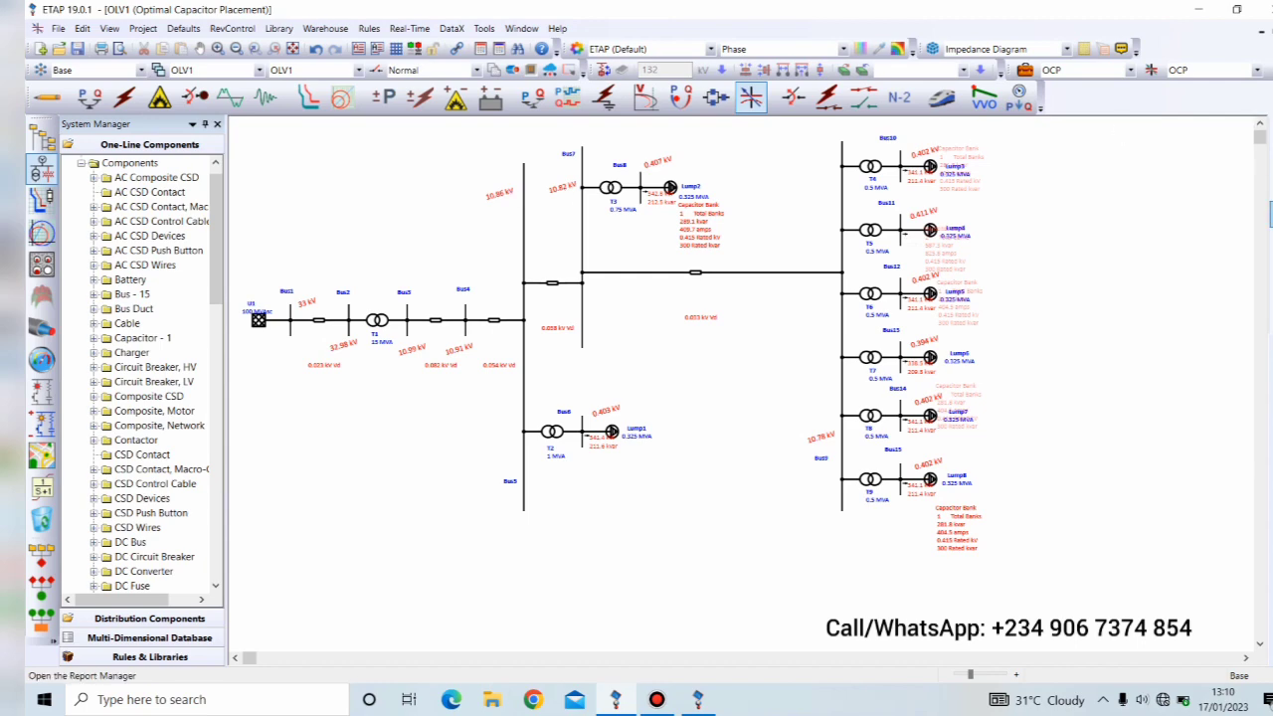
Generate the OCP Results report from the Report Manager's Result list.
left_click(1270, 212)
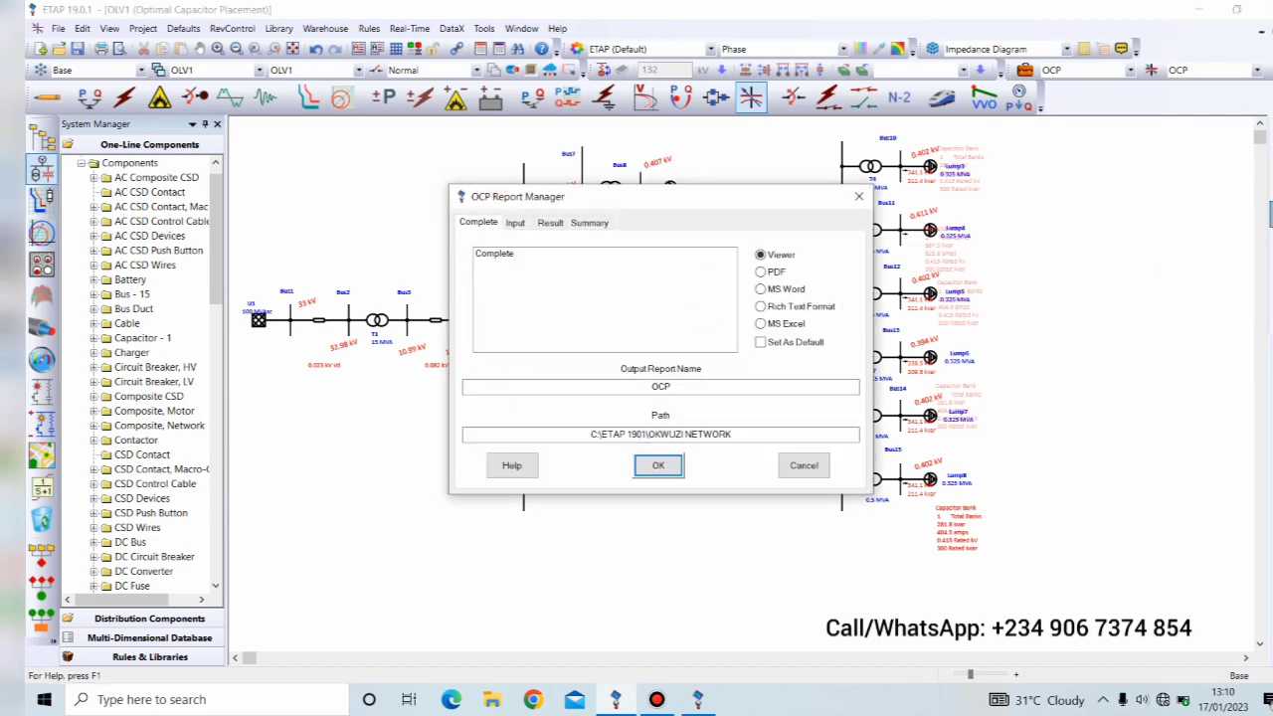
left_click(549, 223)
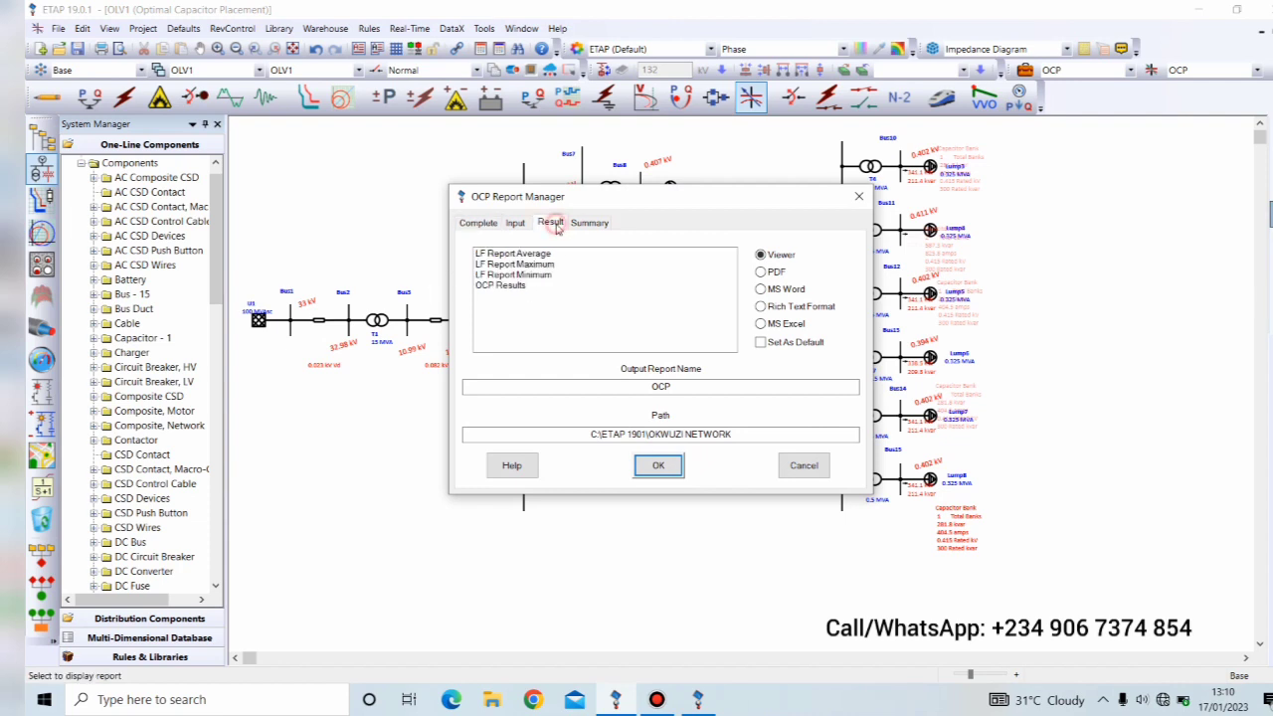
left_click(588, 222)
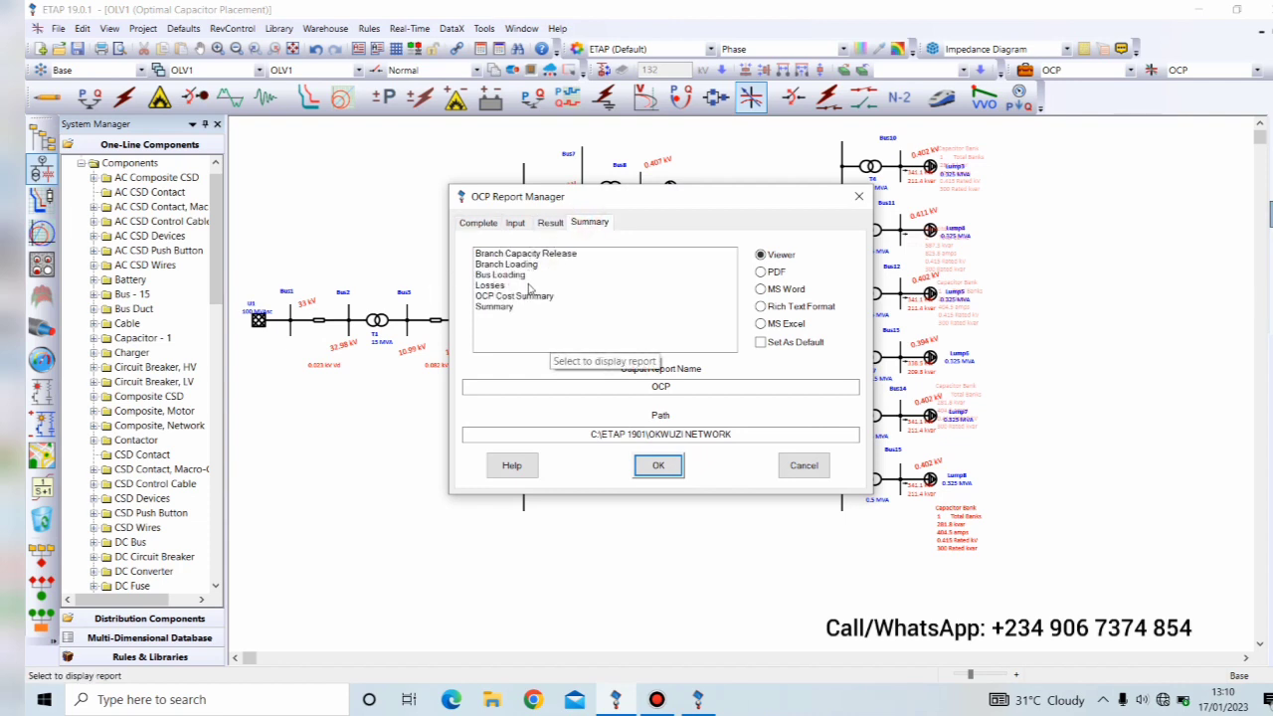
left_click(547, 225)
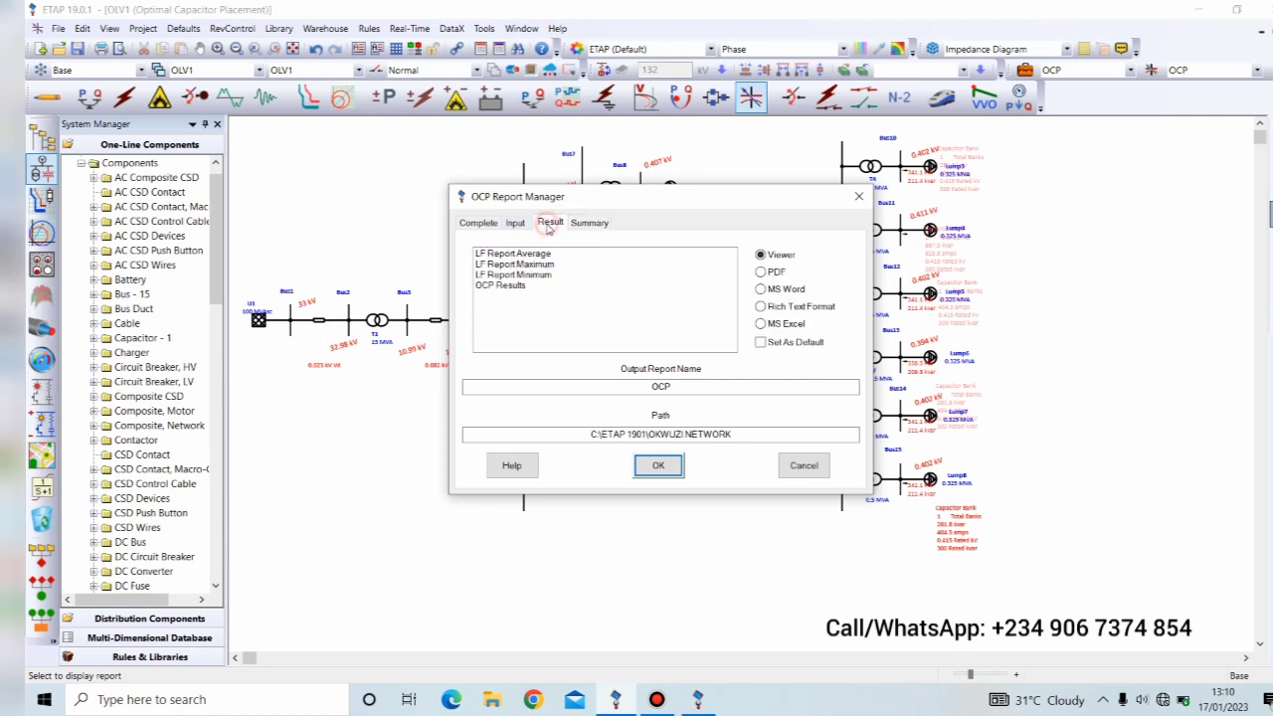
left_click(492, 286)
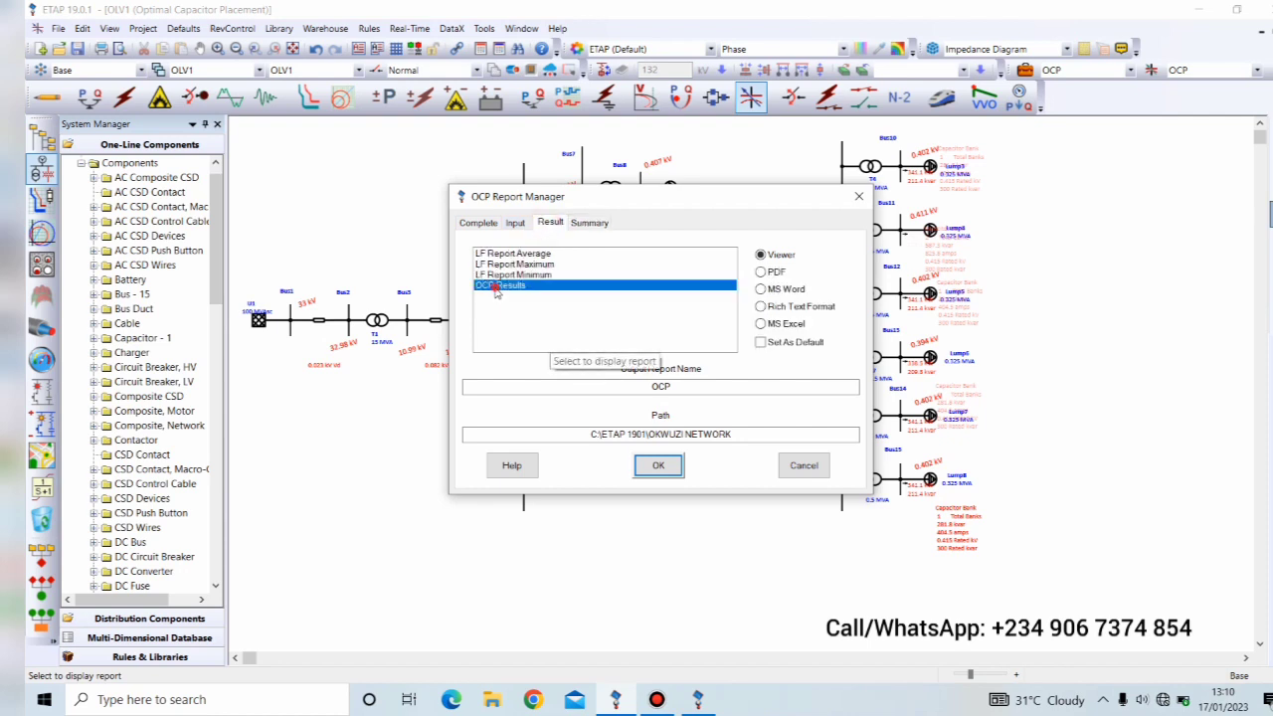
left_click(659, 468)
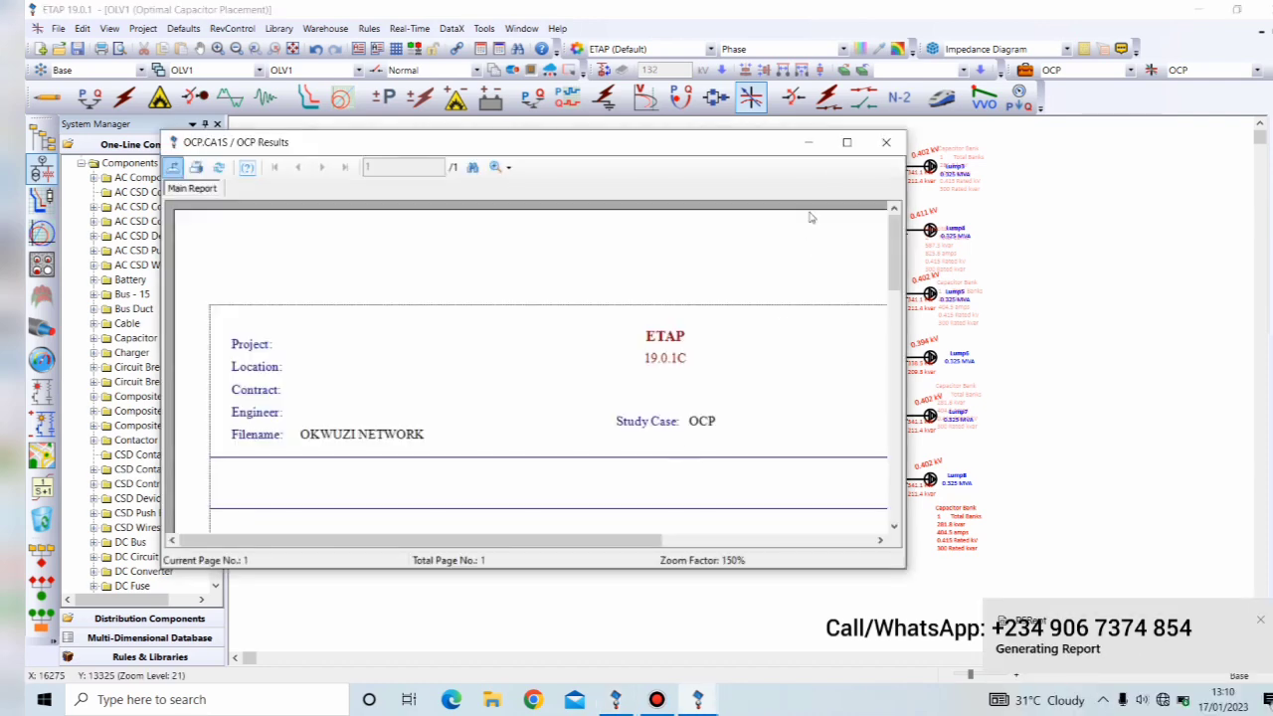
Maximize the OCP Results report, check the 7-bank, 2100 kvar total row, then close it.
left_click(847, 142)
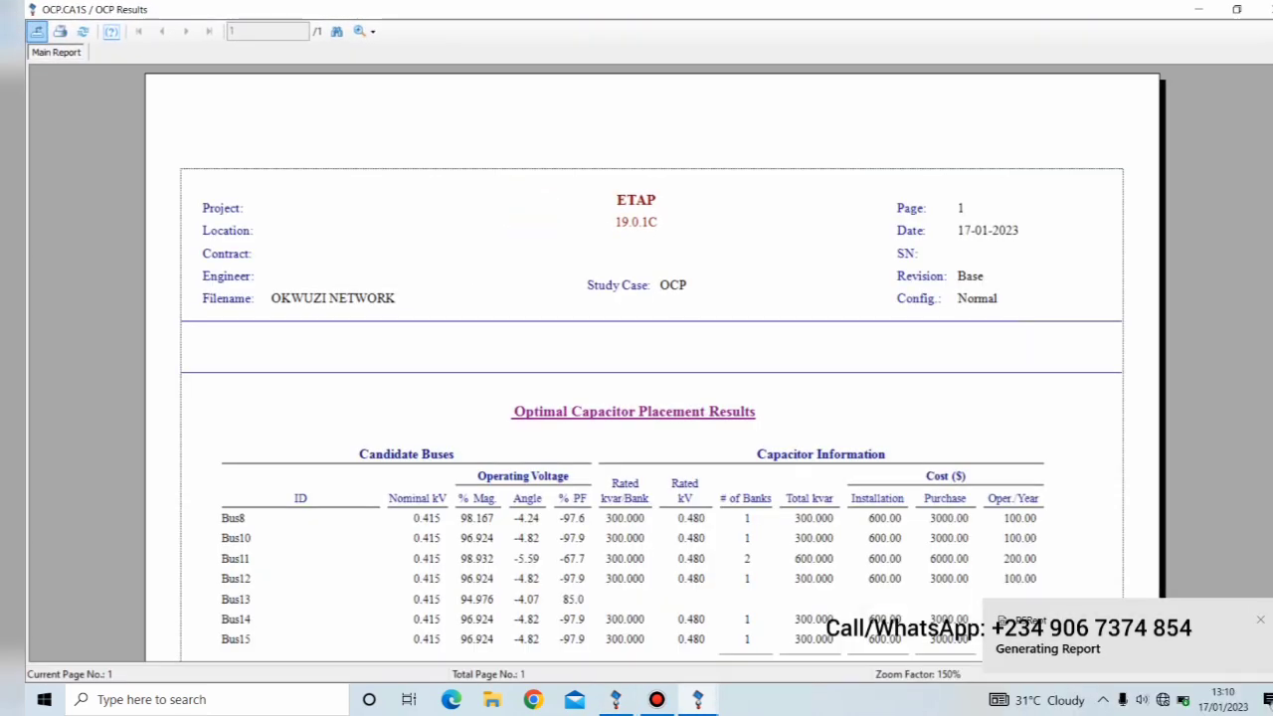
scroll(637, 398, "down", 5)
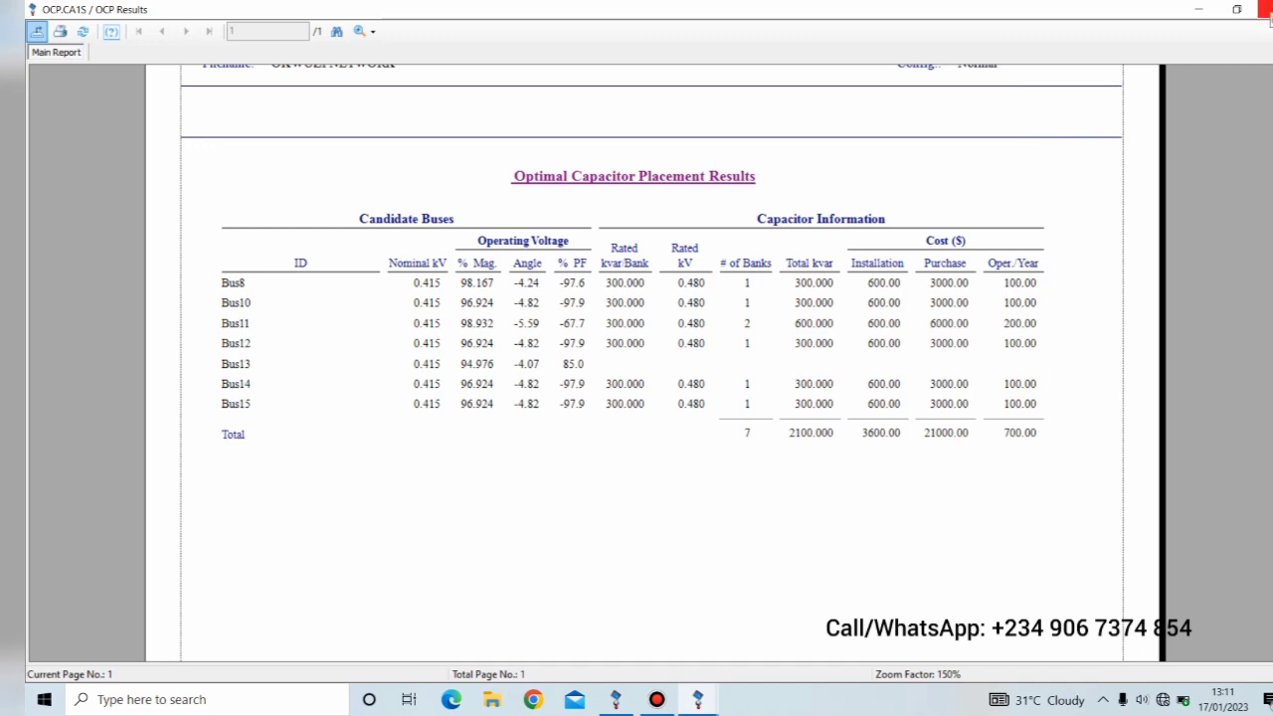
left_click(1263, 9)
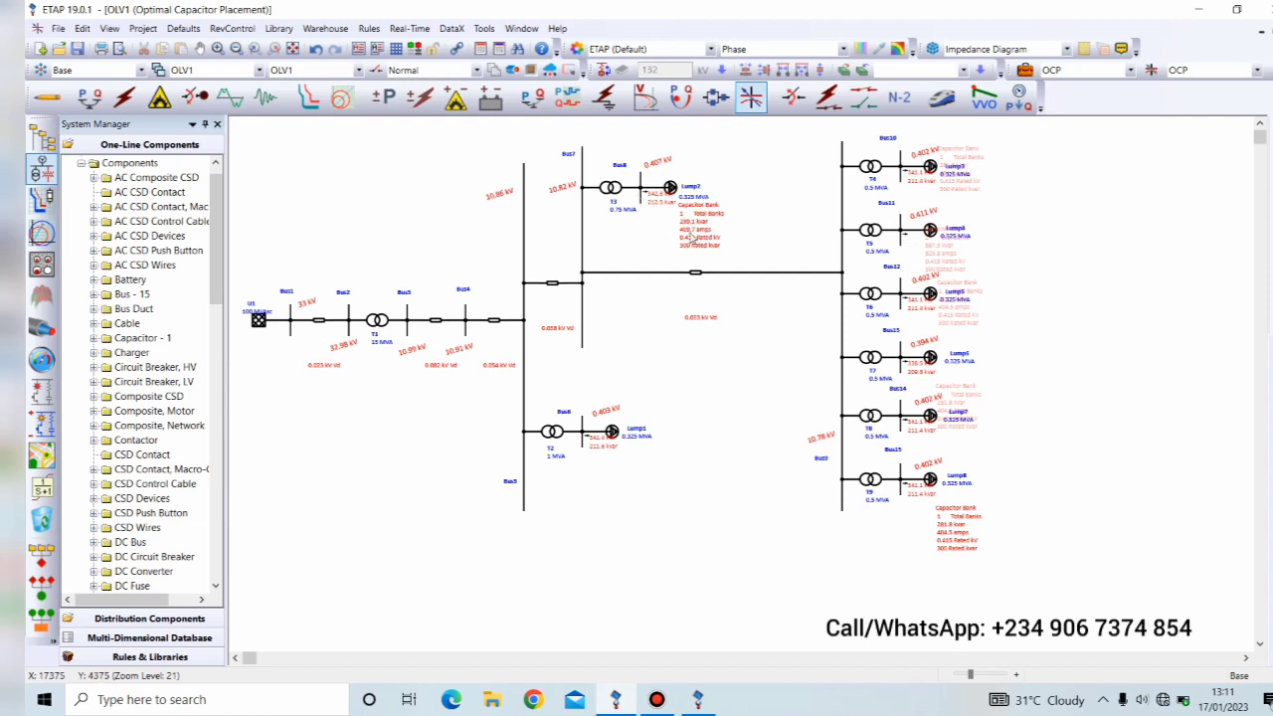
Drag Lump2's capacitor-bank label slightly down so it no longer overlaps its neighbours.
left_click_drag(689, 236, 691, 250)
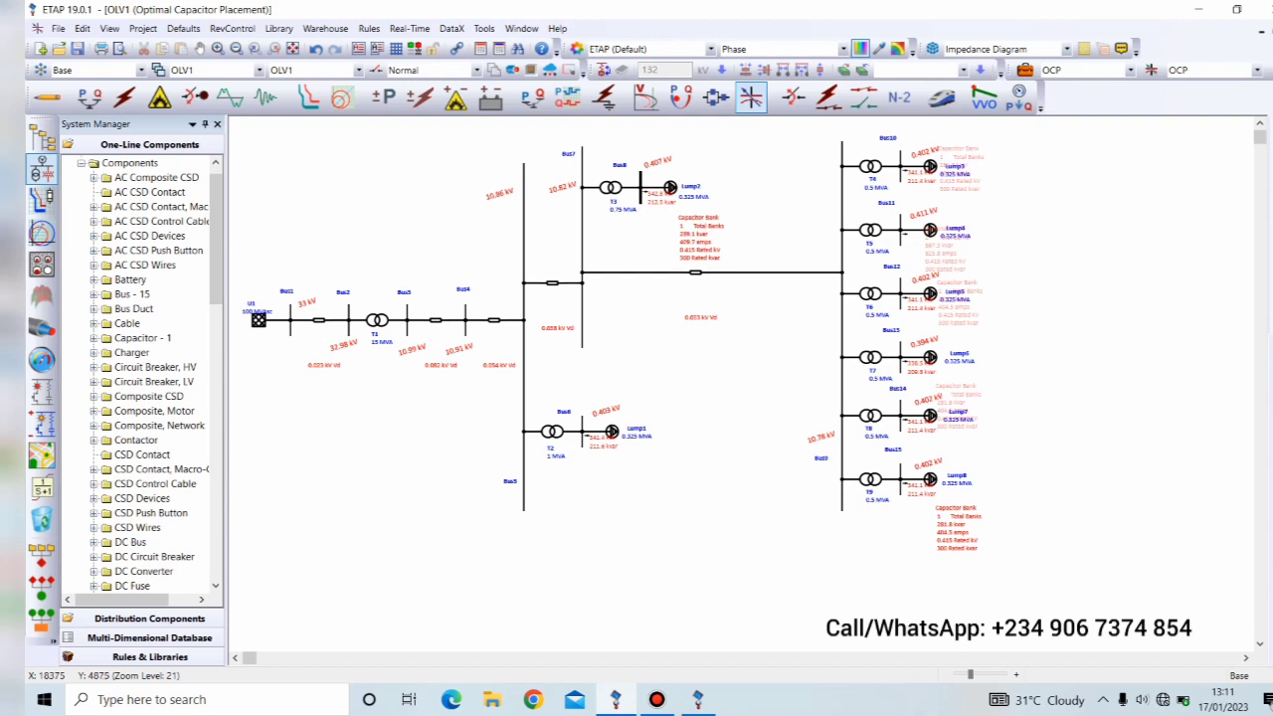
Switch the one-line diagram to Edit Mode, clearing the displayed study results.
left_click(46, 96)
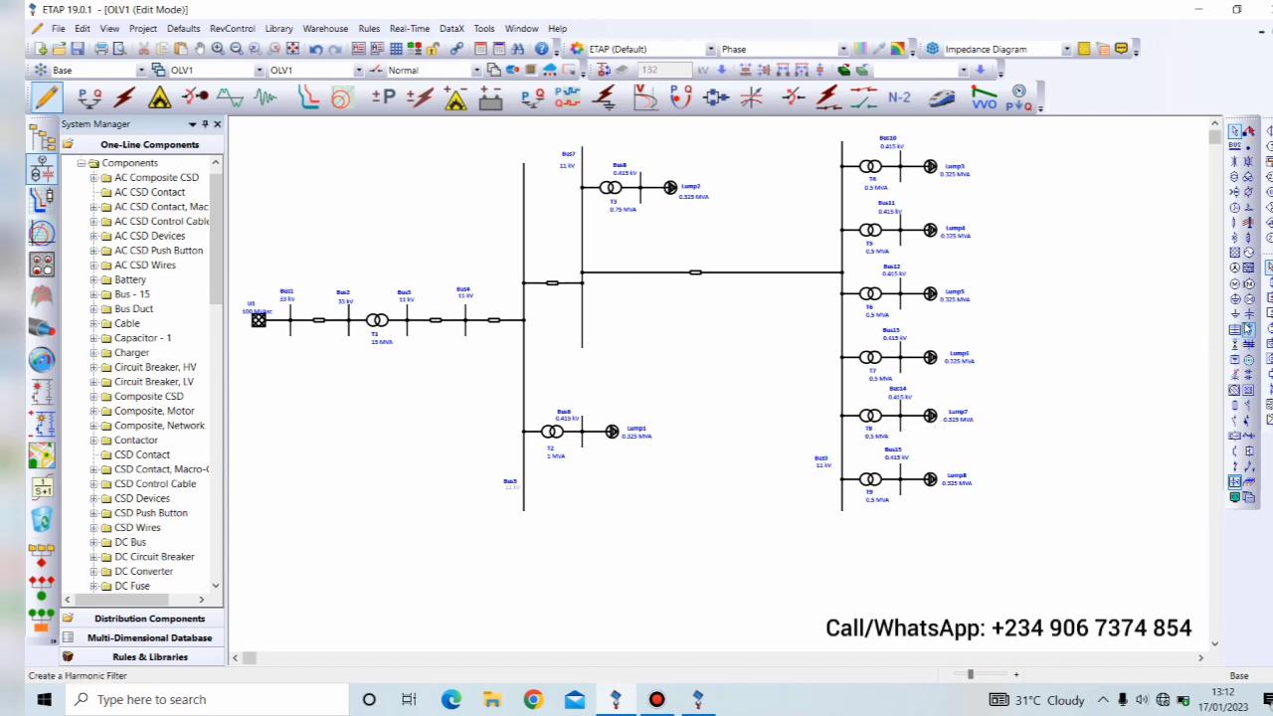
Place capacitor CAP2 beside the right-hand 11 kV bus and set its rating units to kvar.
left_click(1247, 316)
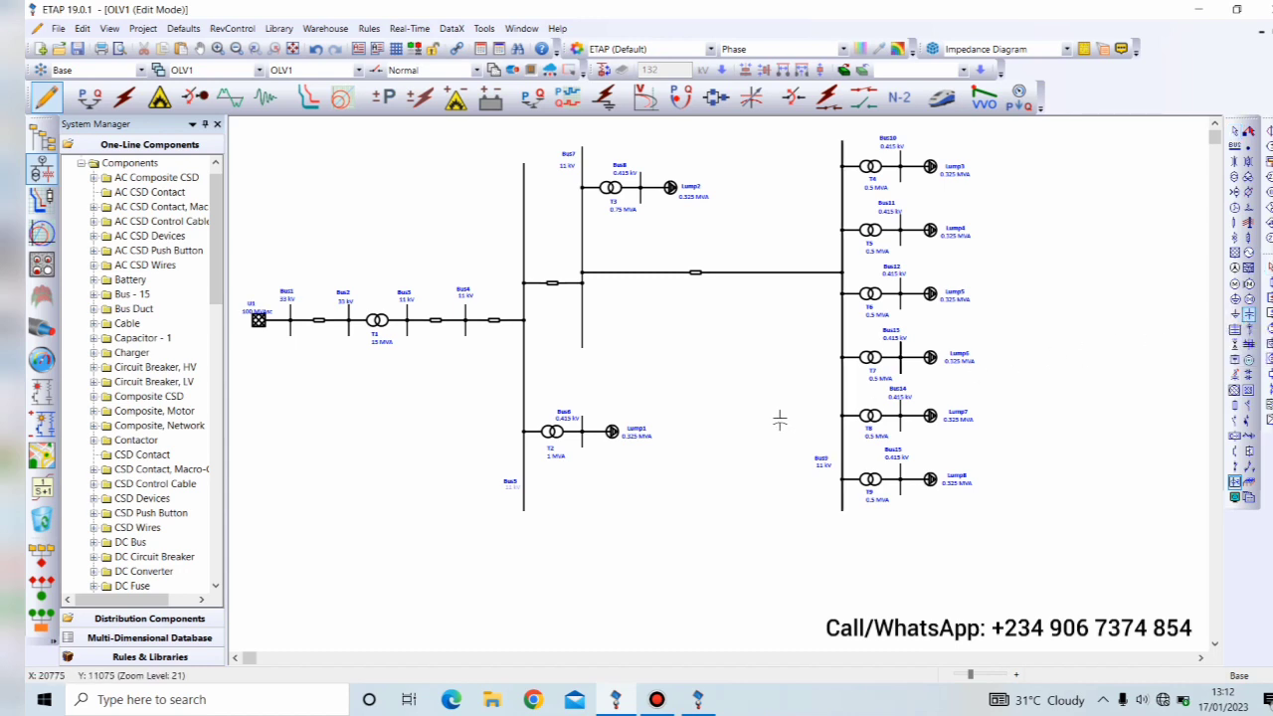
left_click(780, 421)
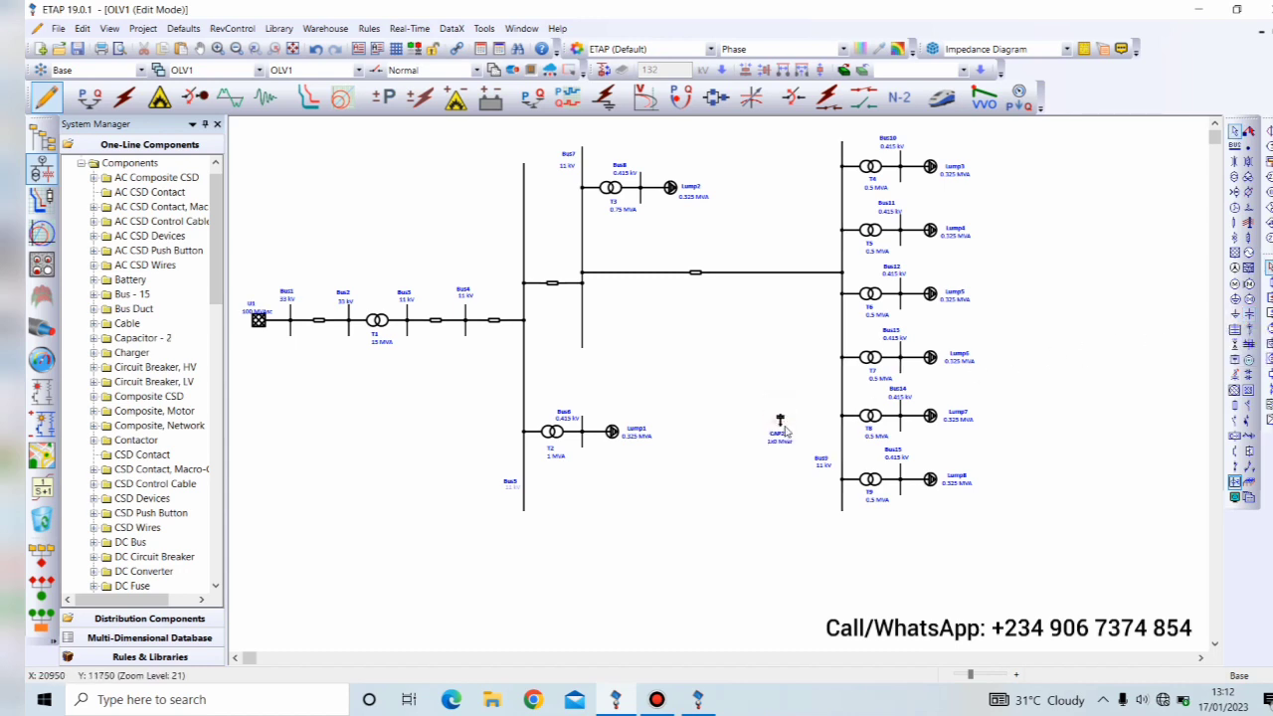
double_click(781, 422)
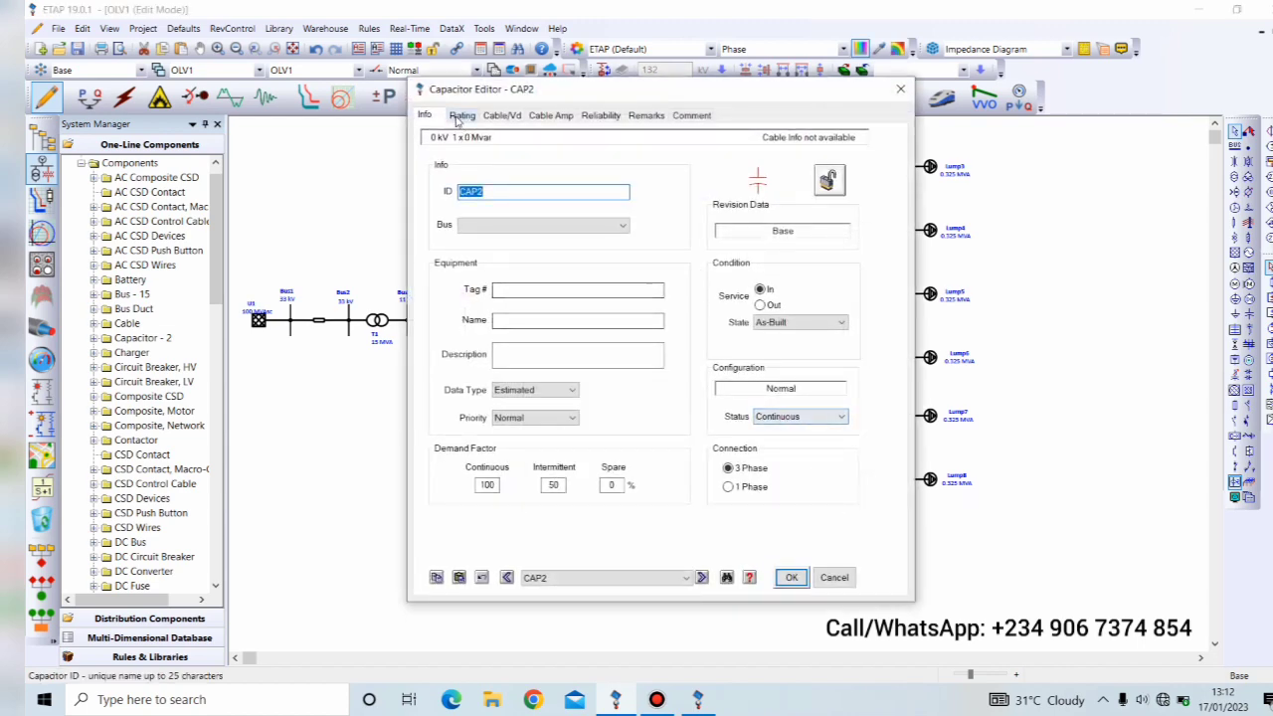
left_click(459, 118)
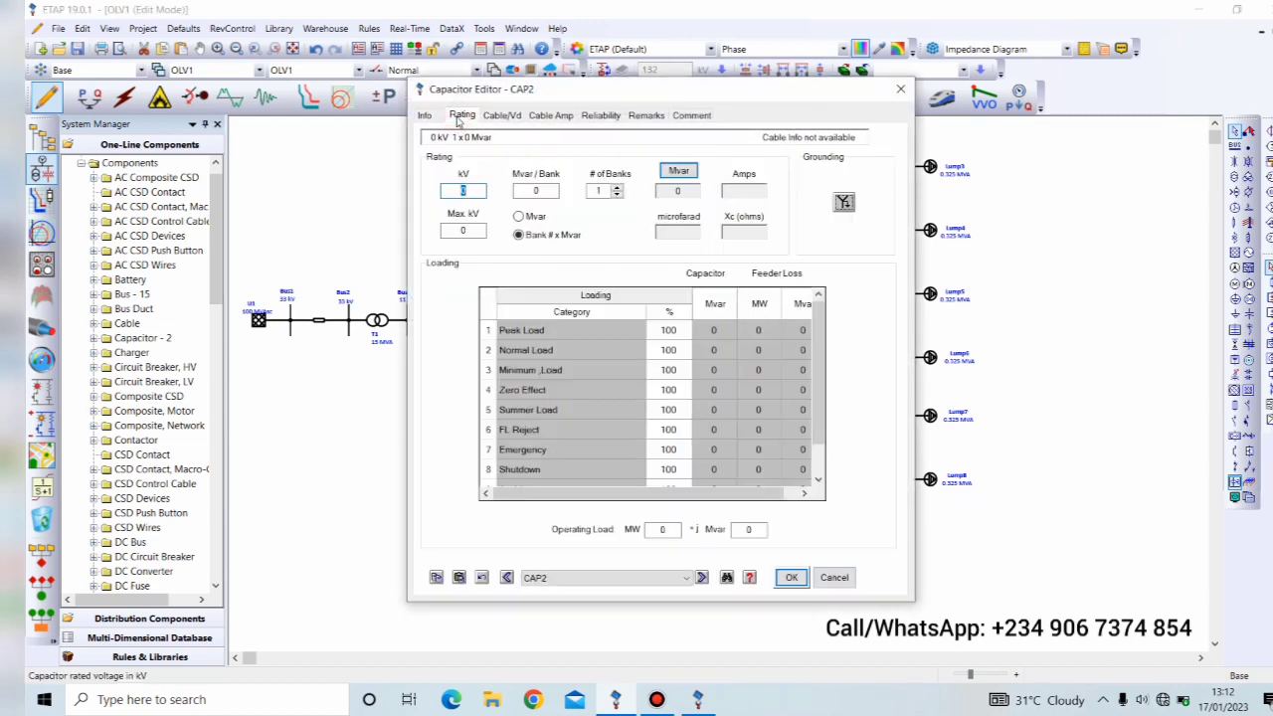
left_click(537, 192)
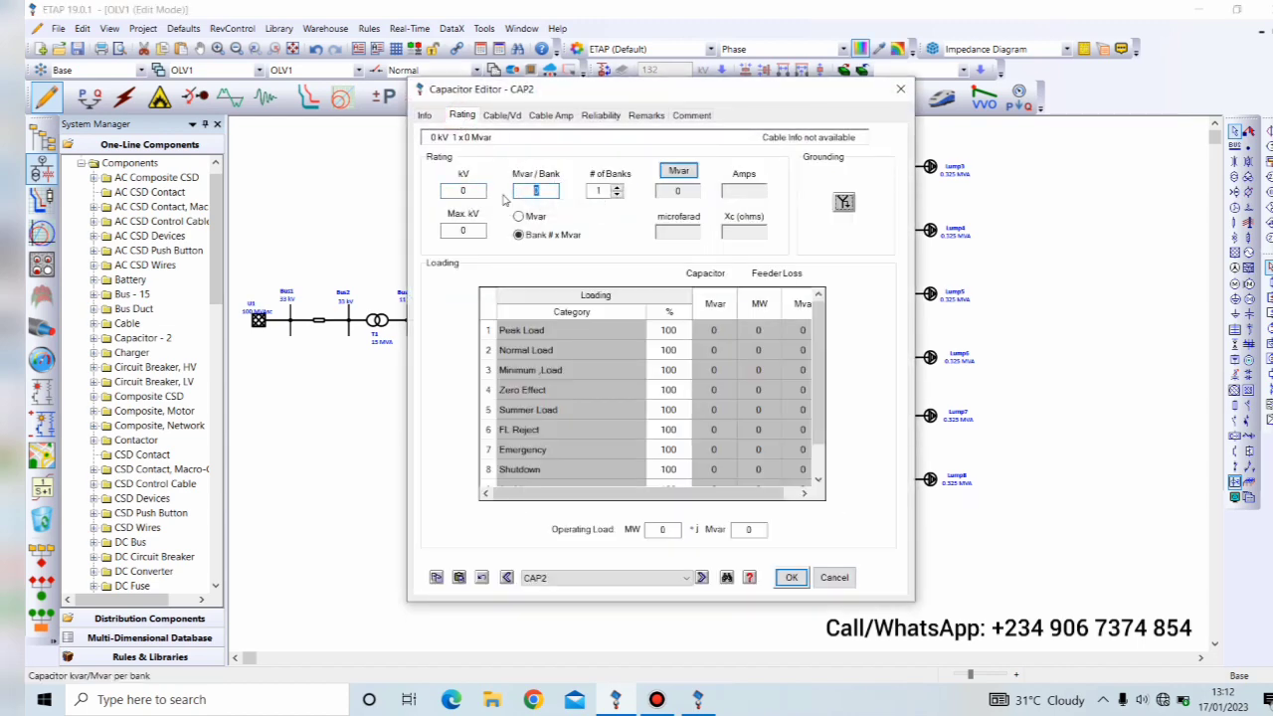
left_click(683, 173)
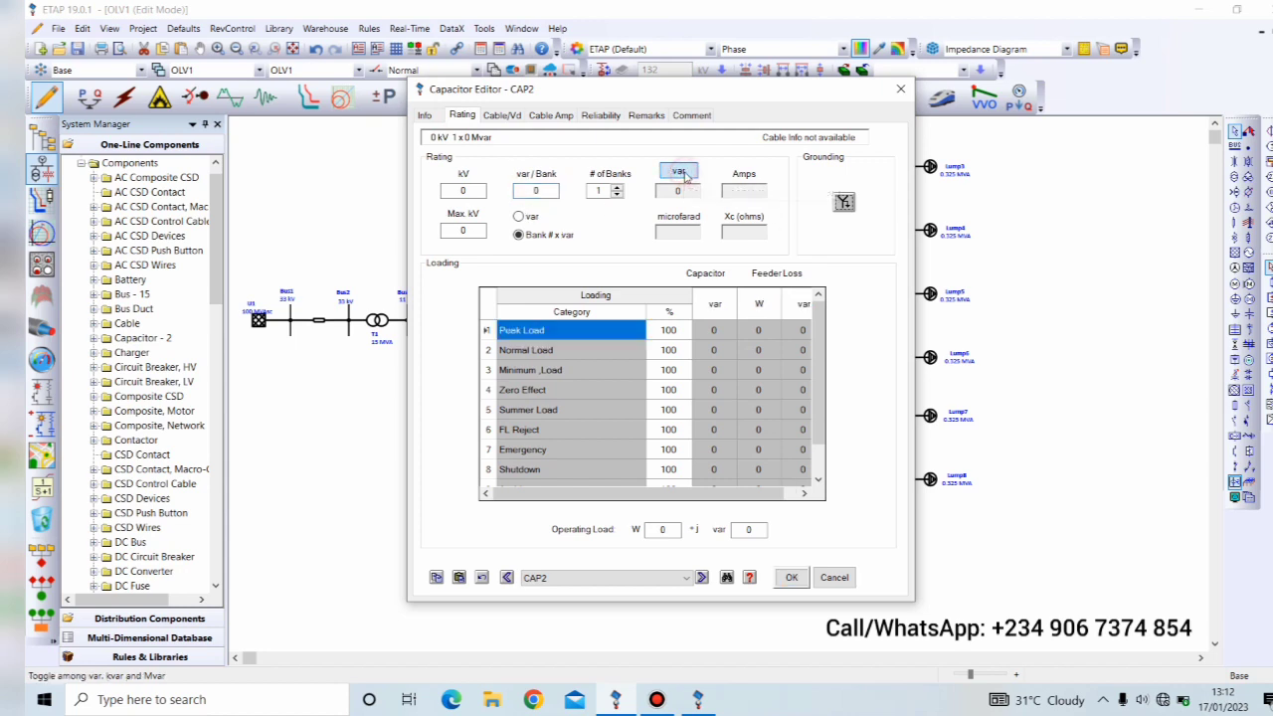
left_click(682, 173)
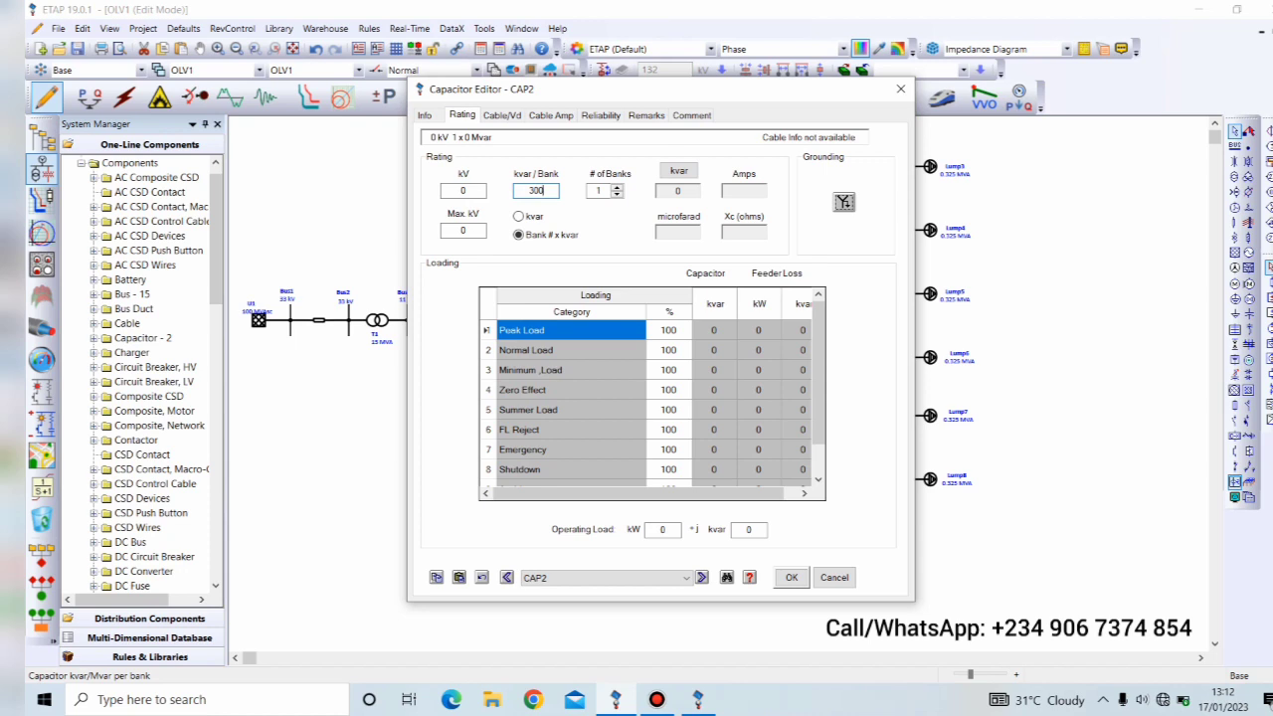
Give CAP2 7 banks of 300 kvar at 11 kV rated voltage and save.
left_click(618, 188)
left_click(618, 190)
left_click(617, 189)
left_click(618, 188)
left_click(618, 188)
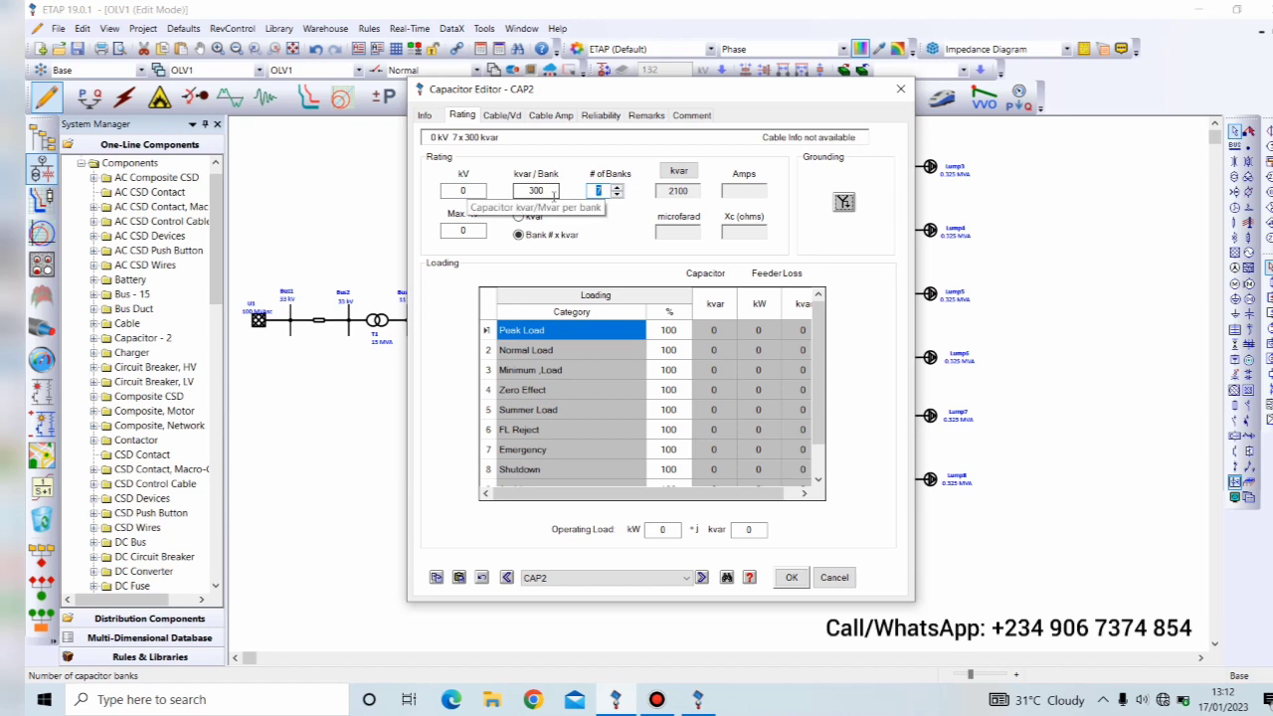
left_click(600, 221)
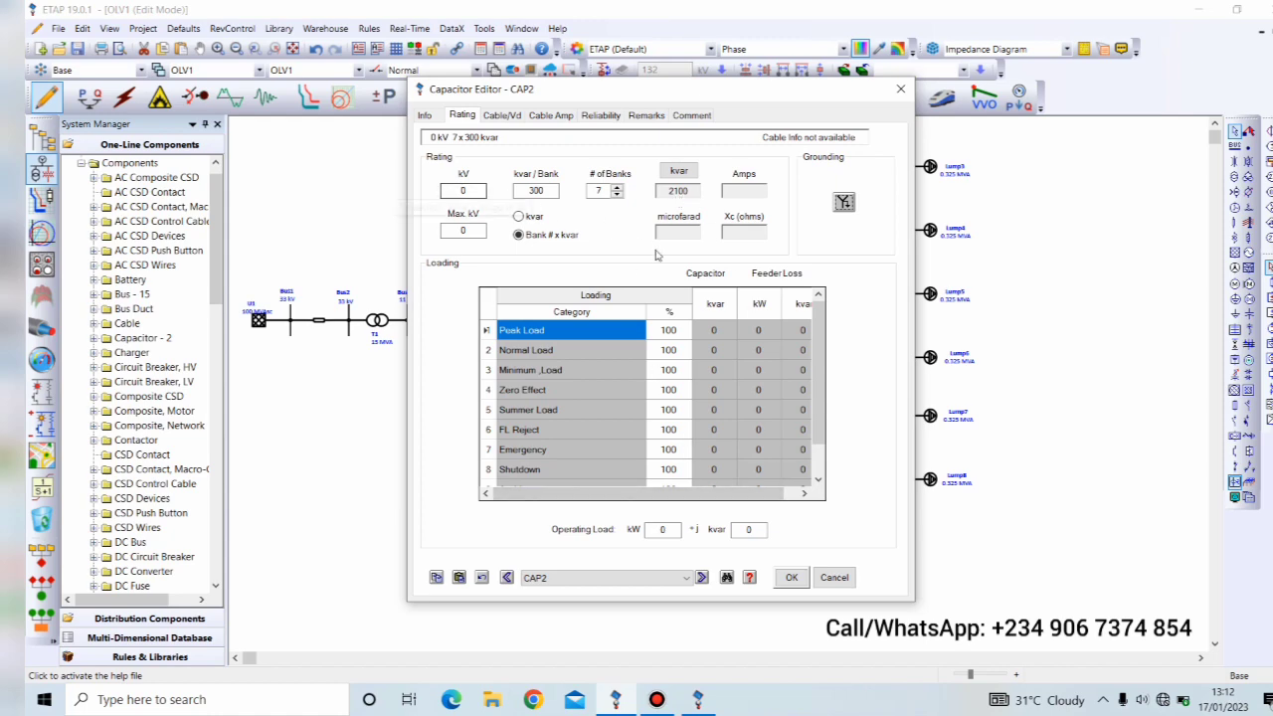
left_click_drag(748, 92, 450, 120)
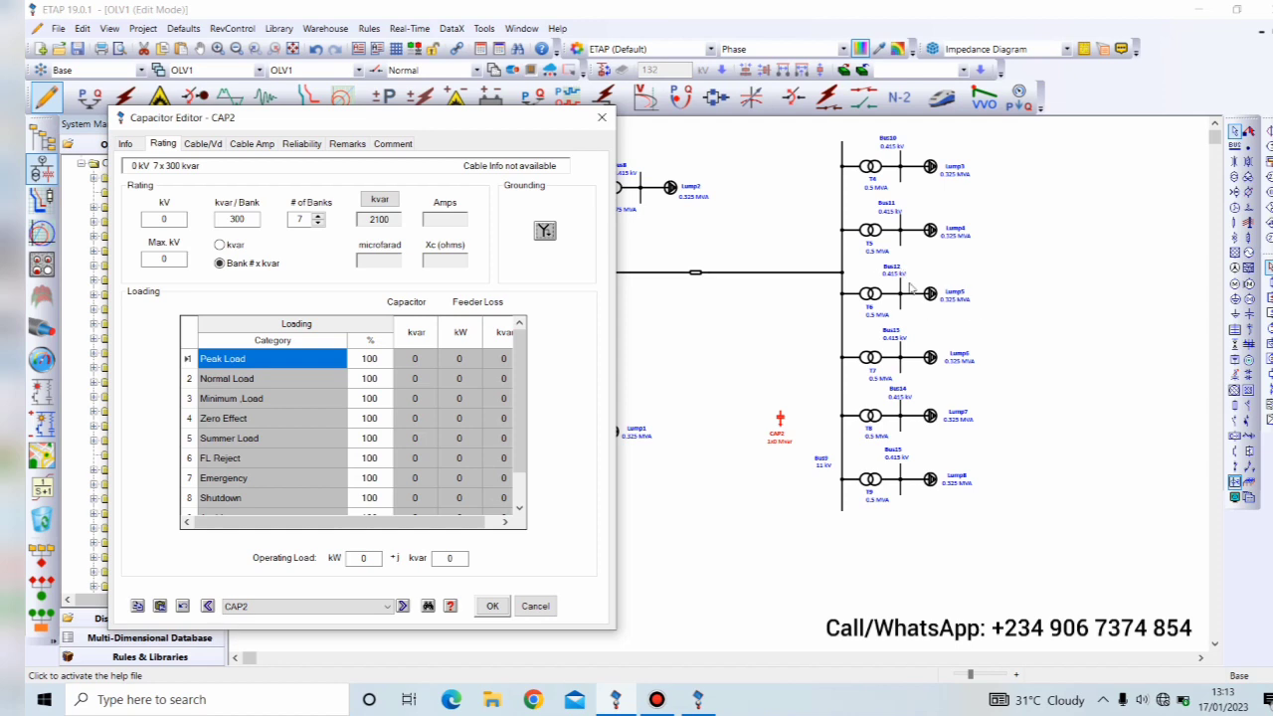
double_click(164, 219)
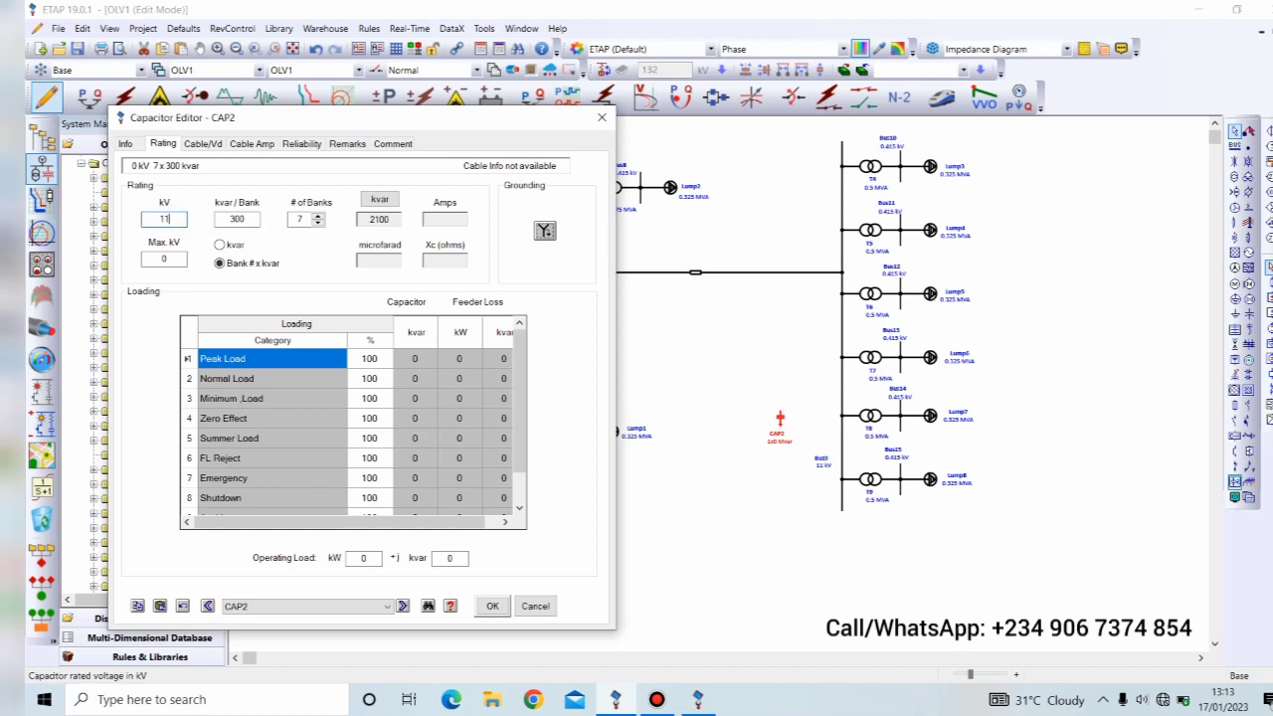
type("11")
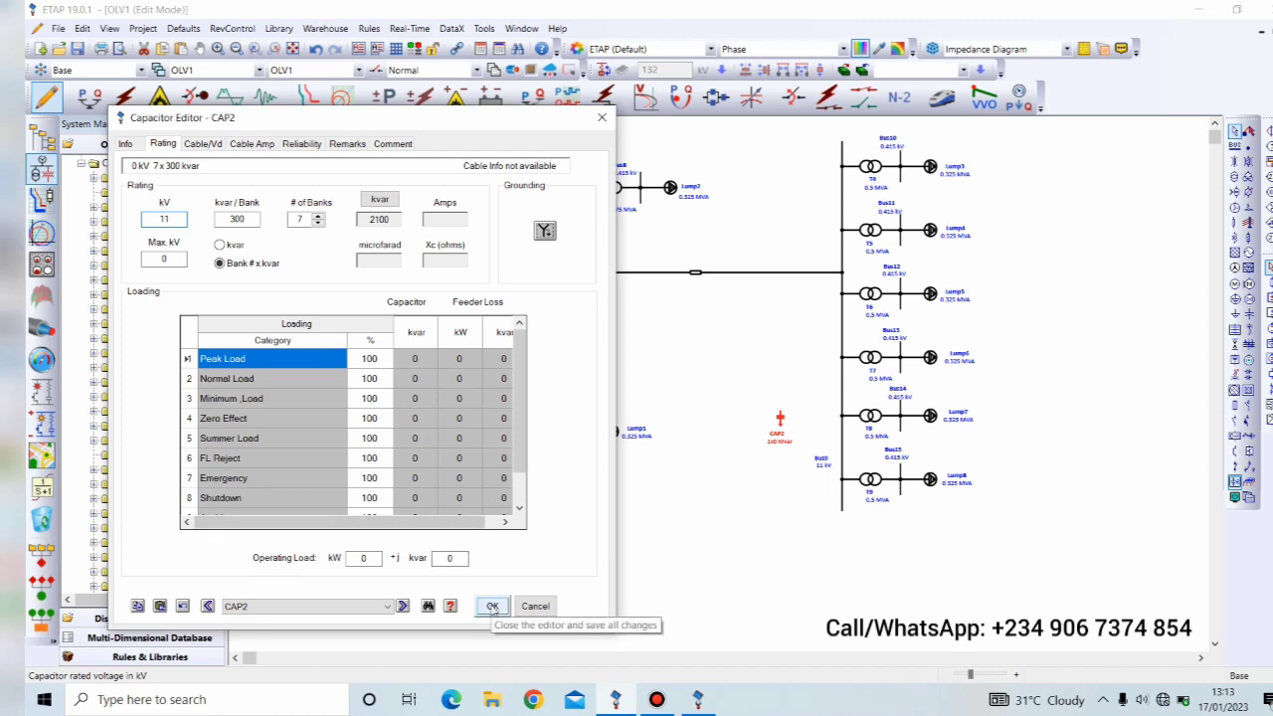
left_click(492, 605)
Reopen CAP2's properties to verify the 11 kV, 7 × 300 kvar rating.
left_click(725, 503)
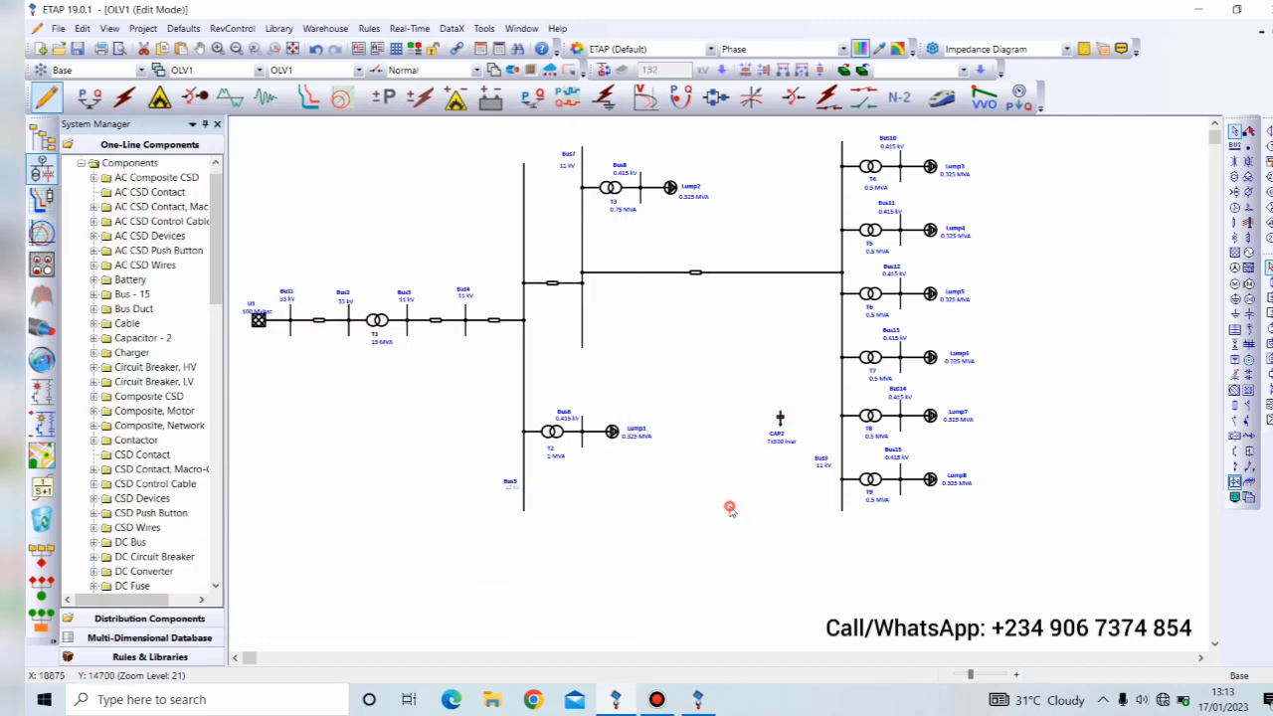
double_click(781, 420)
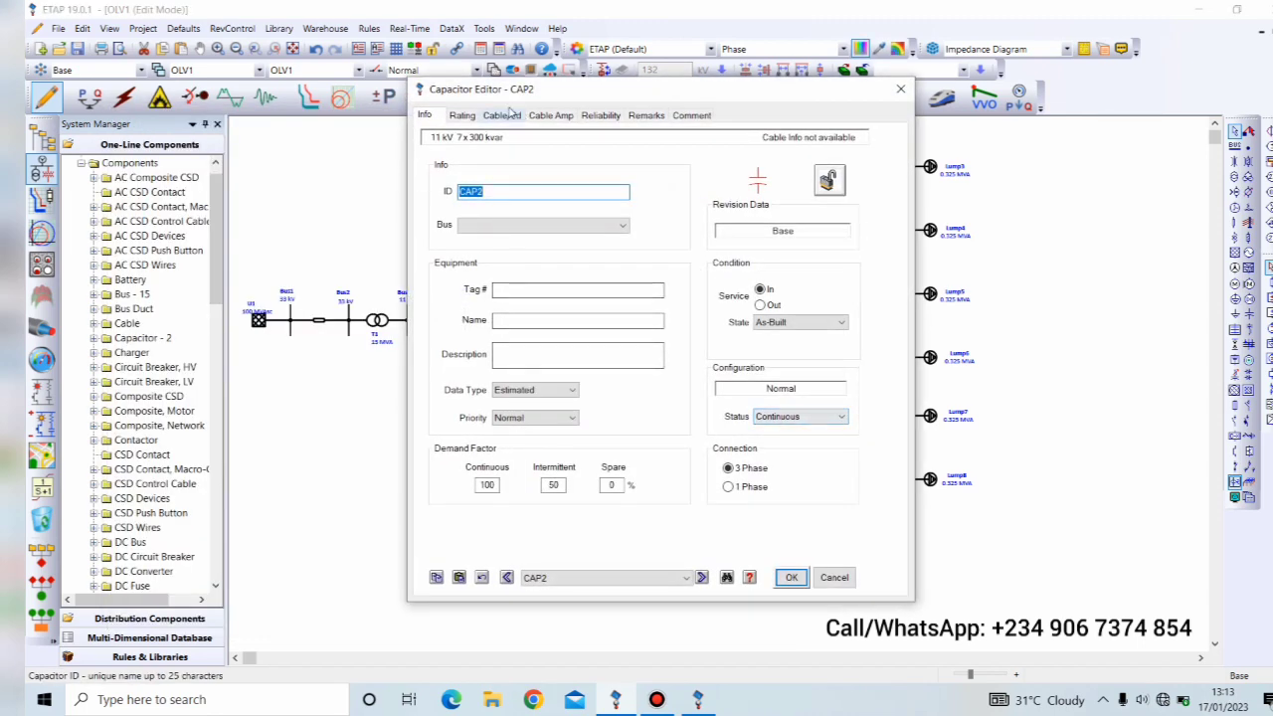
left_click(463, 115)
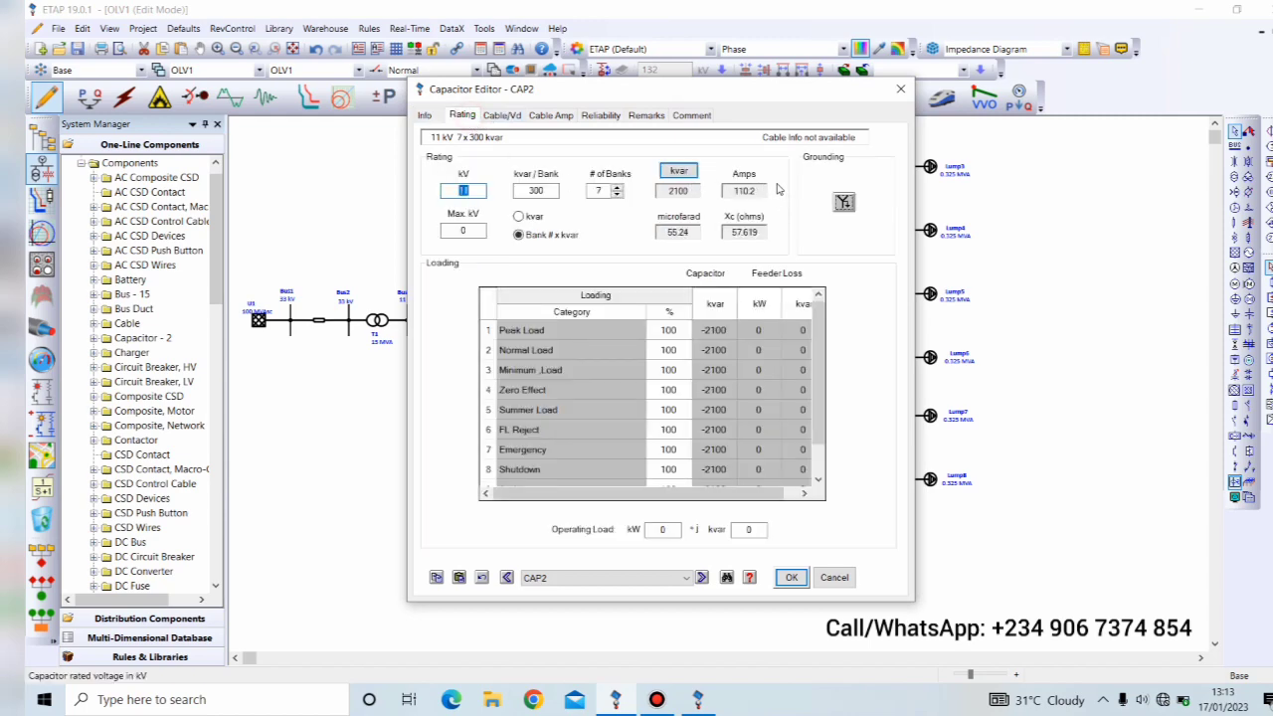
left_click(900, 89)
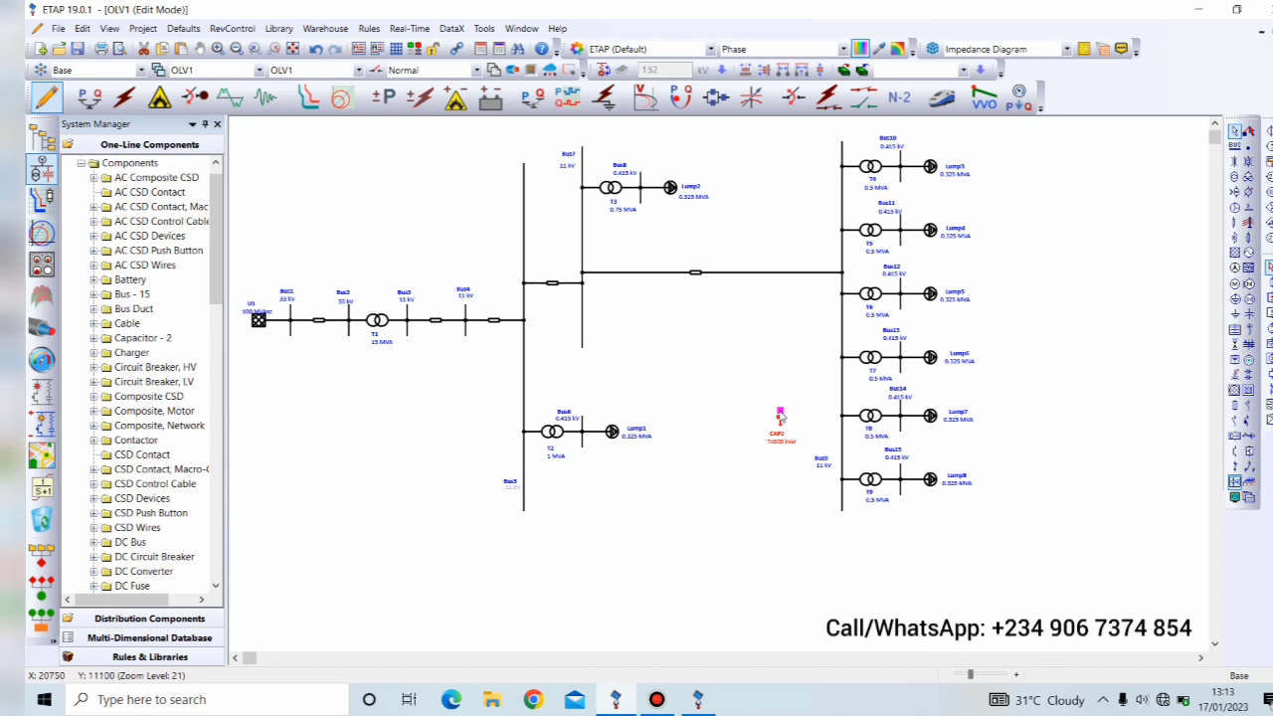
Wire CAP2's terminal to Bus9 and switch to Load Flow Analysis mode.
left_click_drag(778, 410, 842, 366)
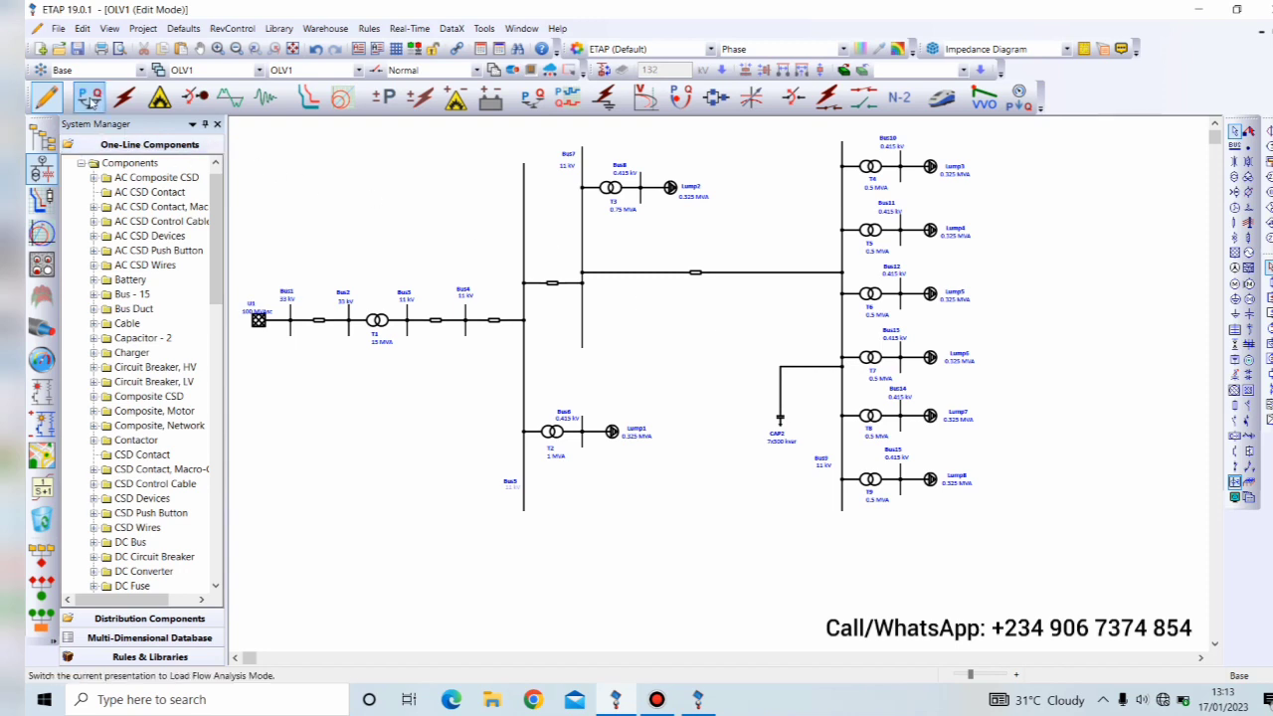
left_click(89, 96)
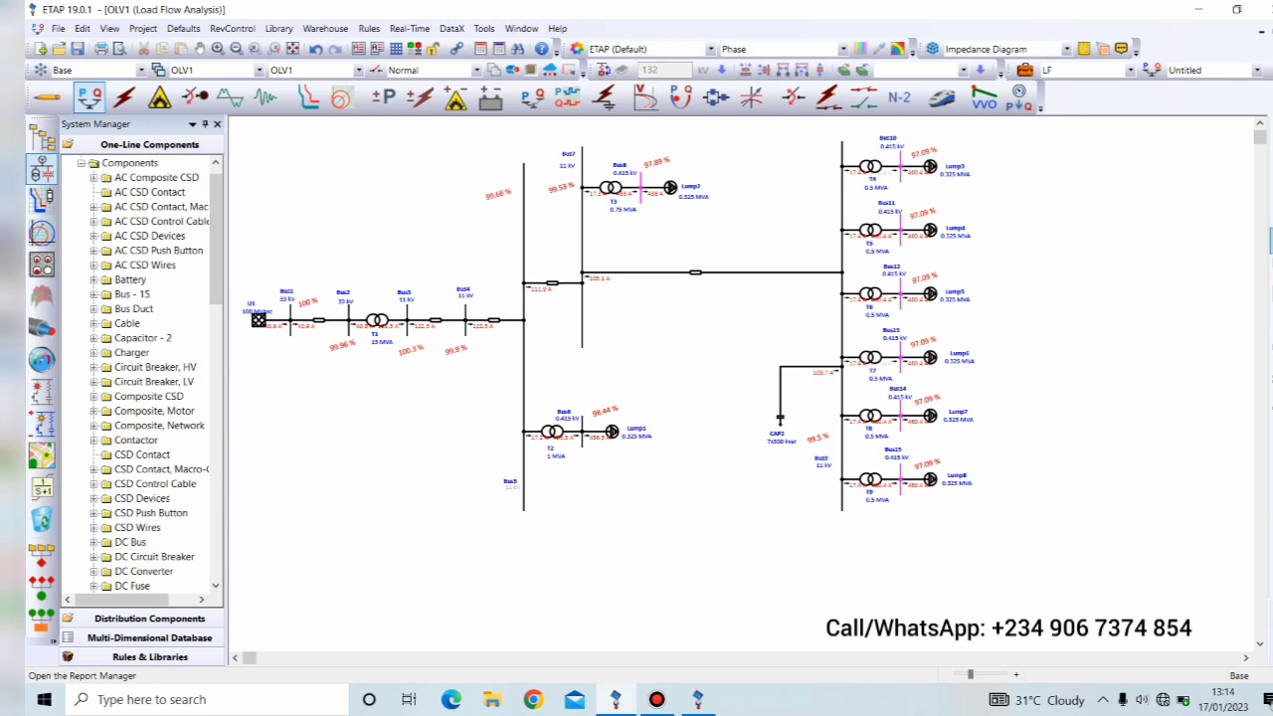
Generate the Losses summary report for the rerun load flow in the viewer.
left_click(1269, 236)
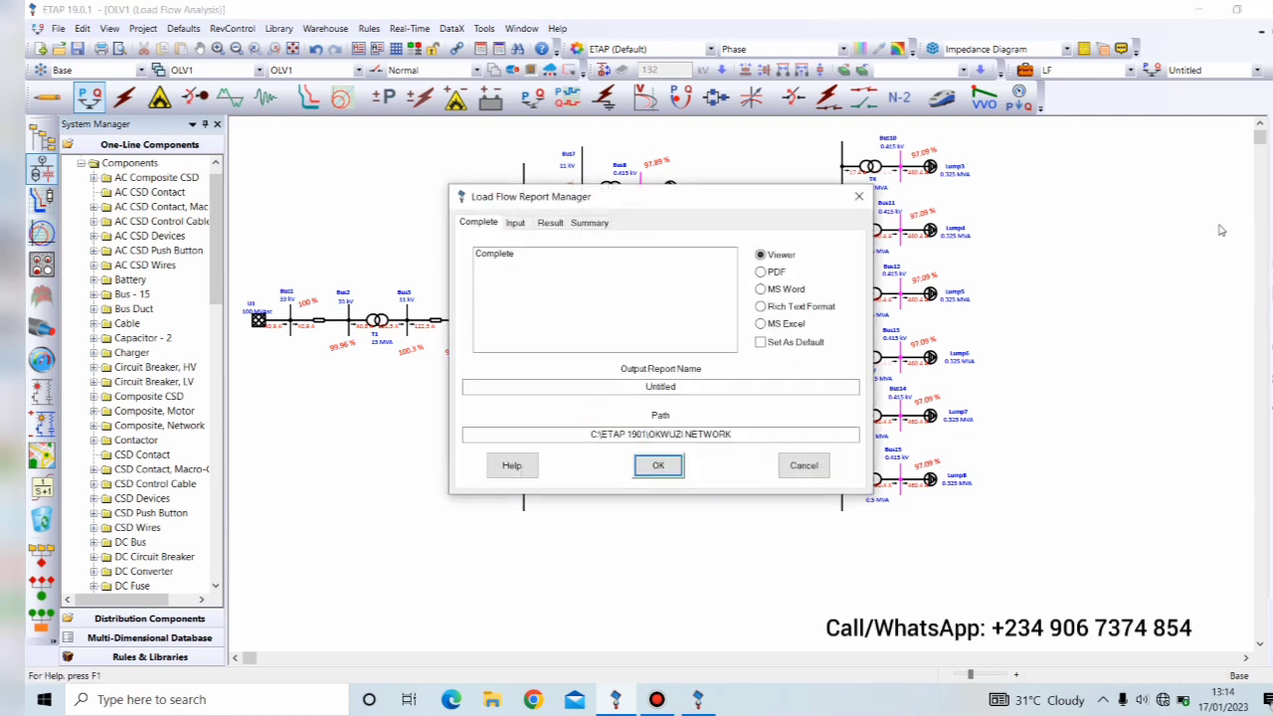
left_click(551, 225)
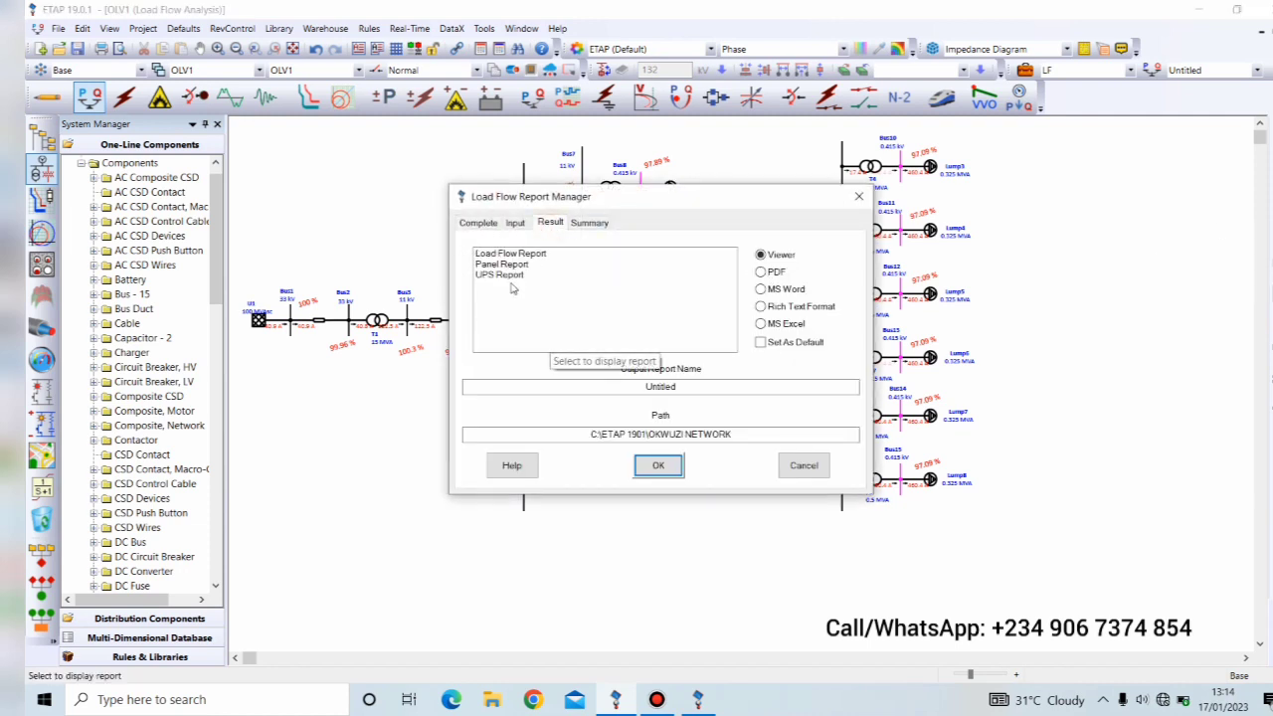
left_click(585, 224)
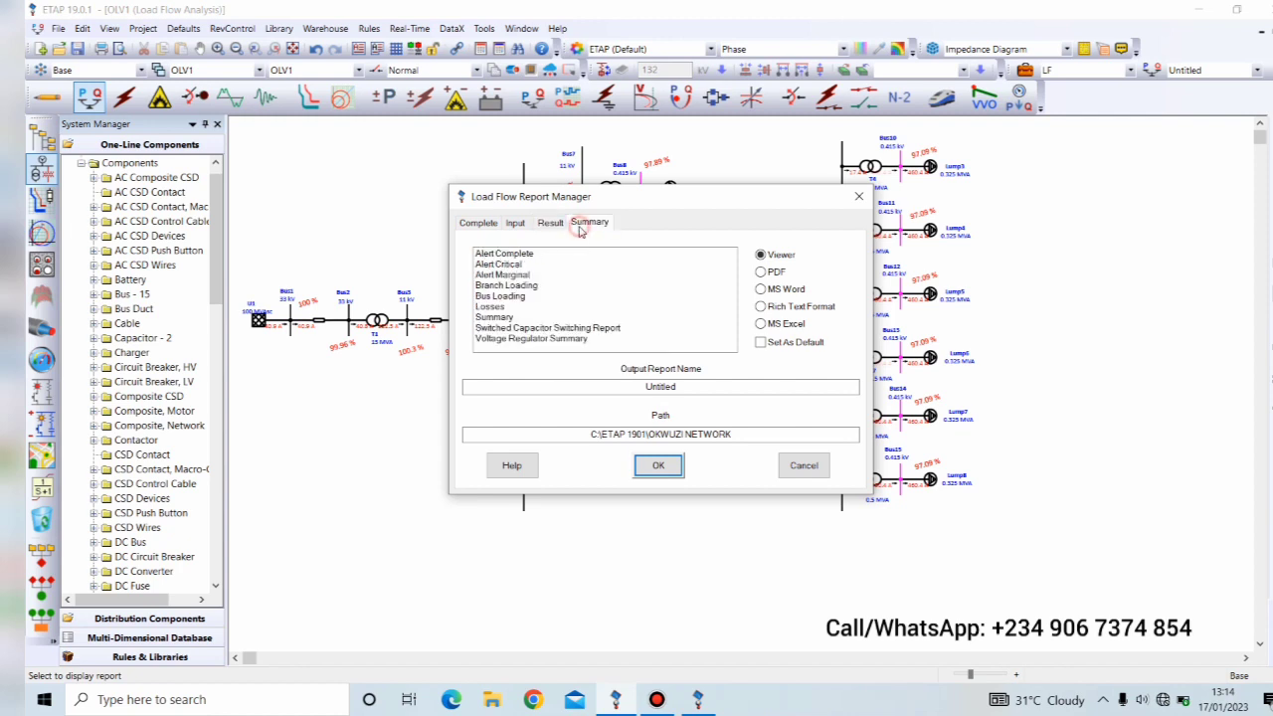
left_click(491, 307)
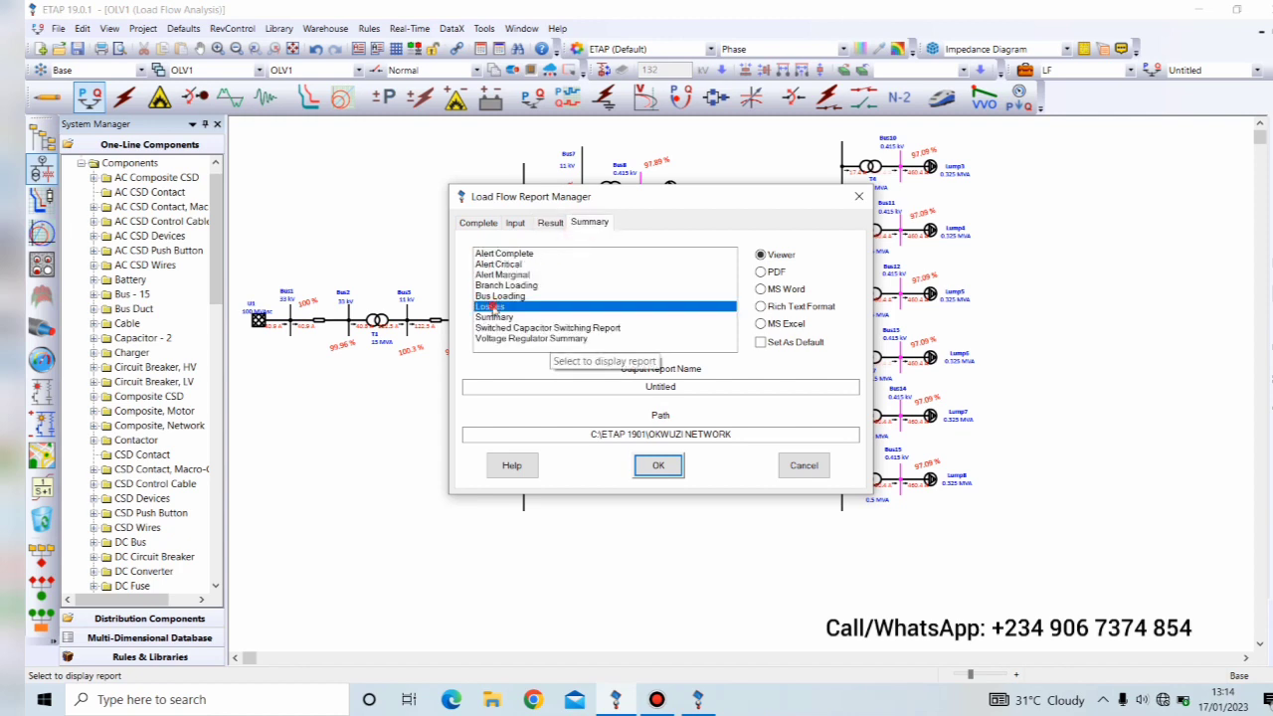
left_click(657, 467)
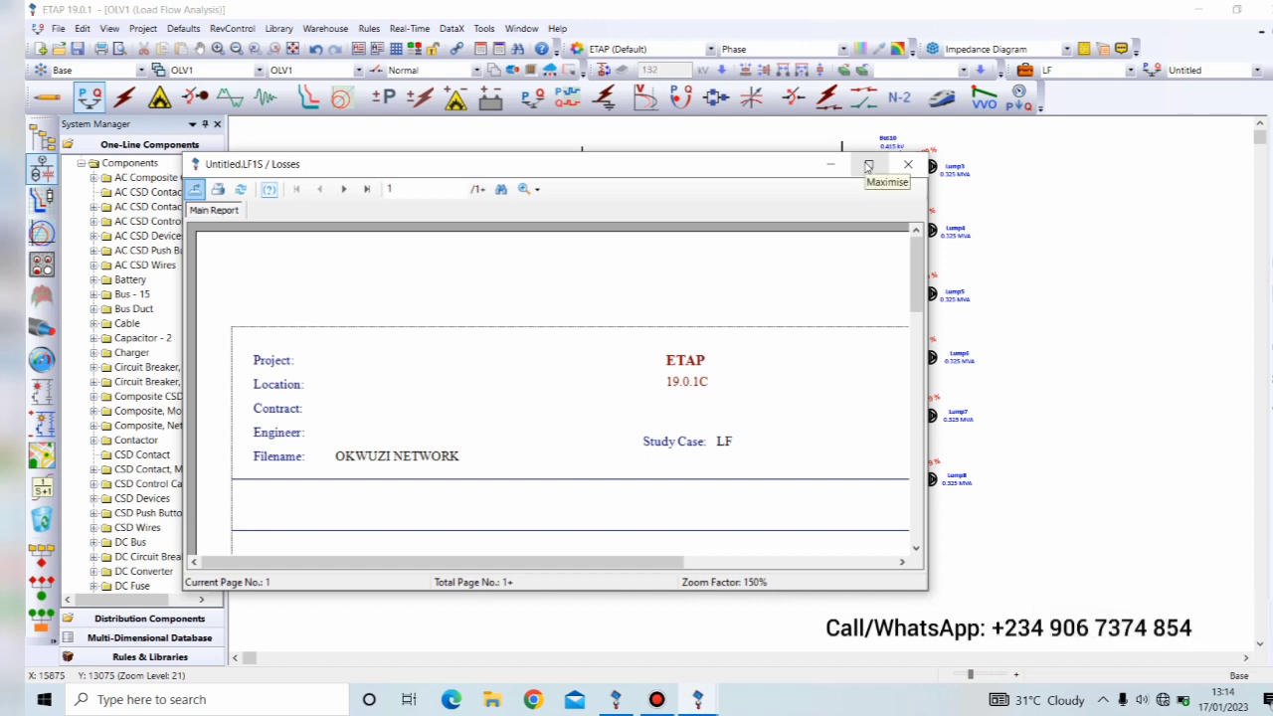
Maximize the new Losses report and scroll to its 77.9 kW branch loss total.
left_click(868, 166)
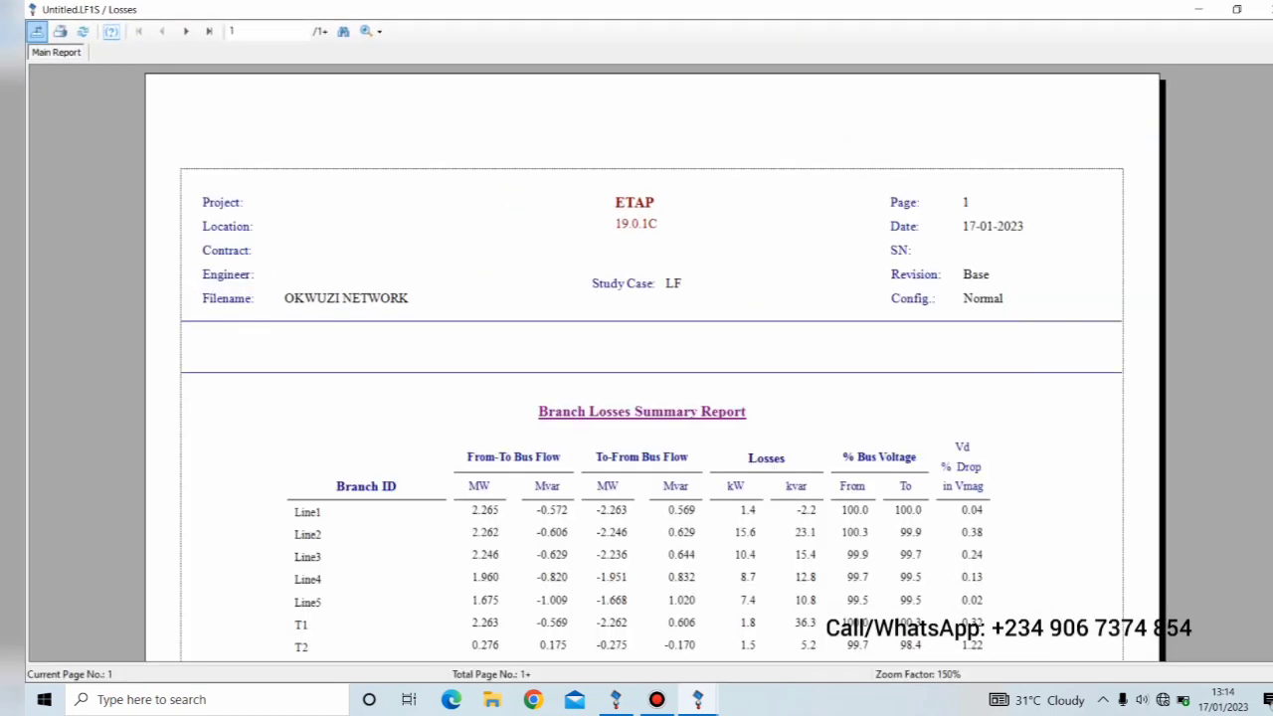
scroll(637, 358, "down", 3)
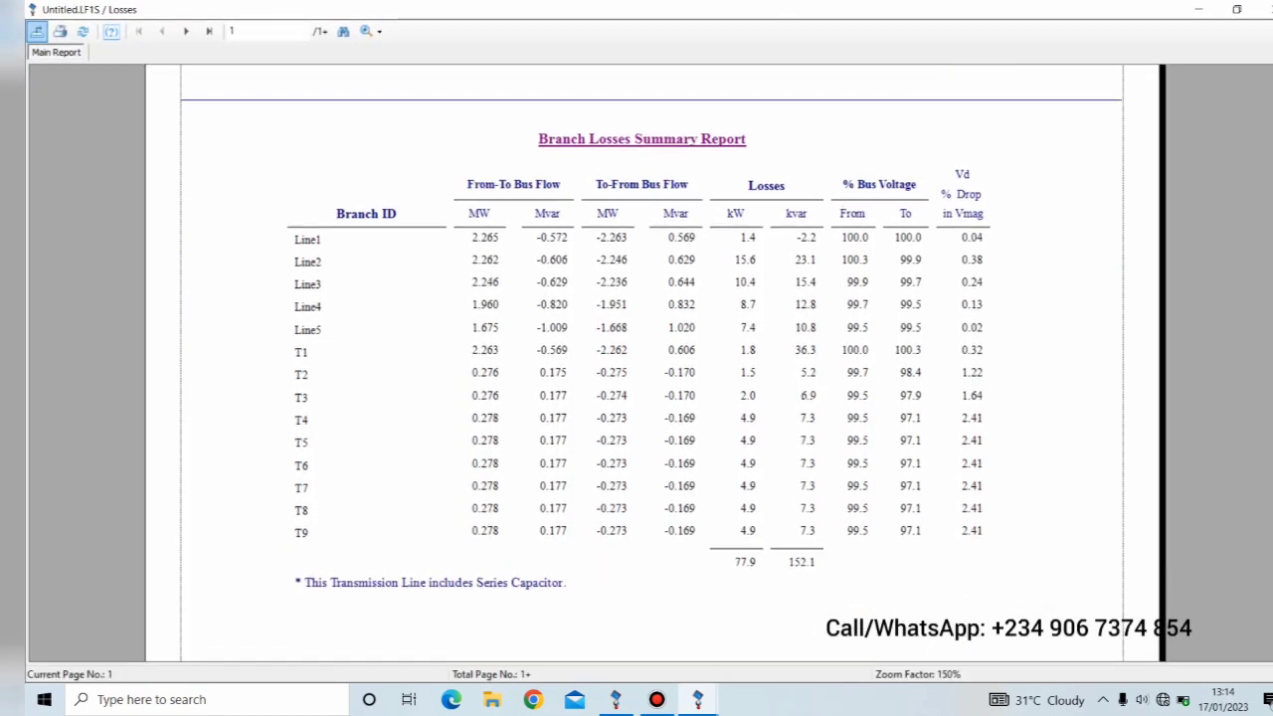
scroll(762, 361, "down", 1)
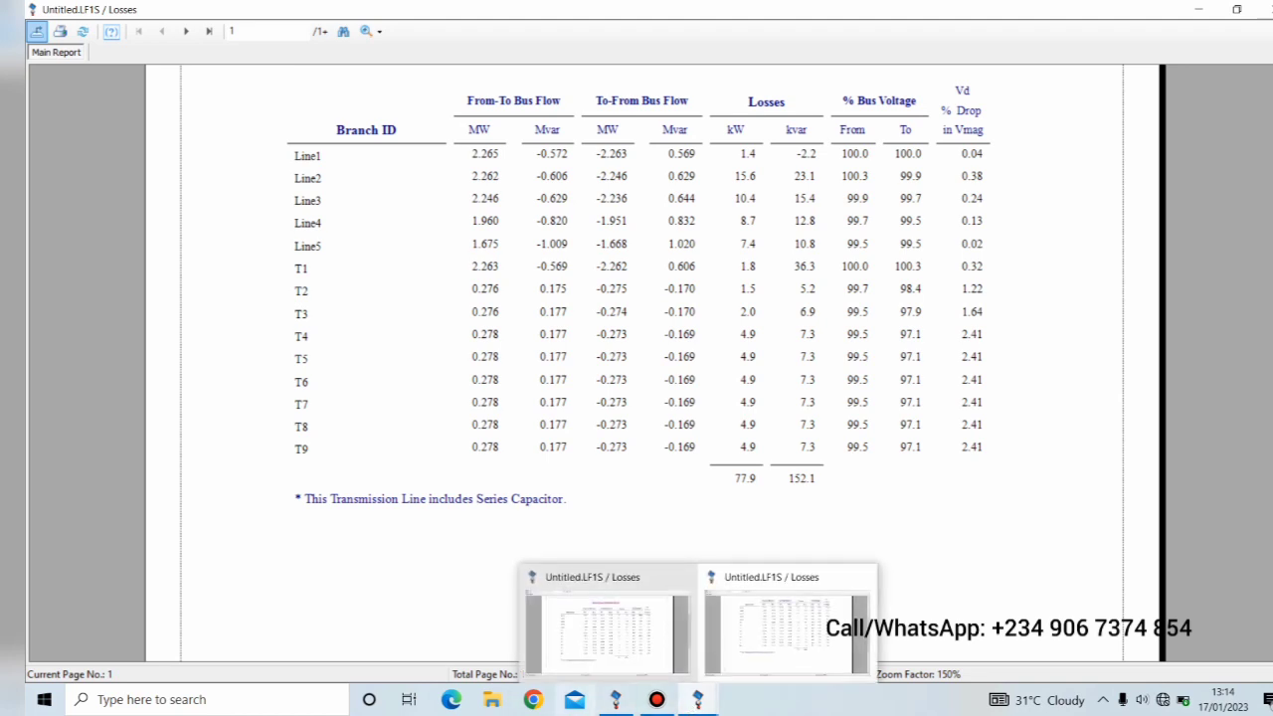
Compare against the earlier Losses report's 92.8 kW total, then close the viewer.
mouse_move(609, 711)
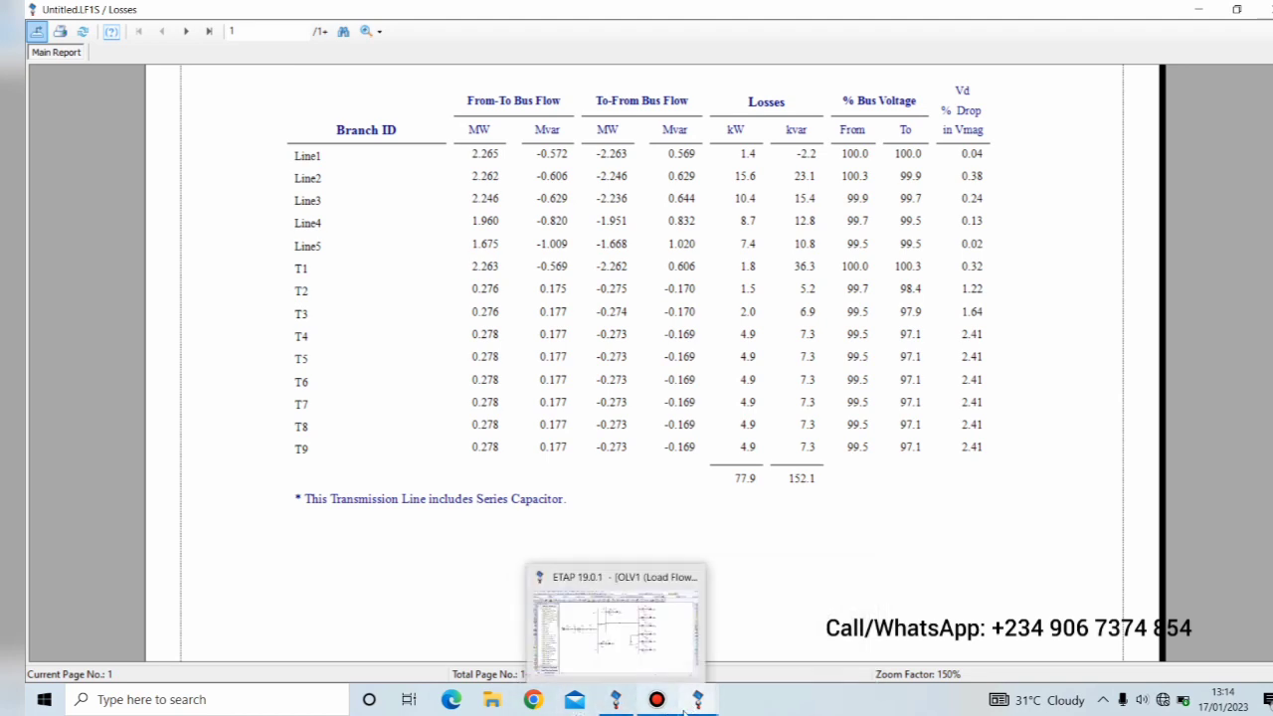
mouse_move(694, 707)
left_click(642, 639)
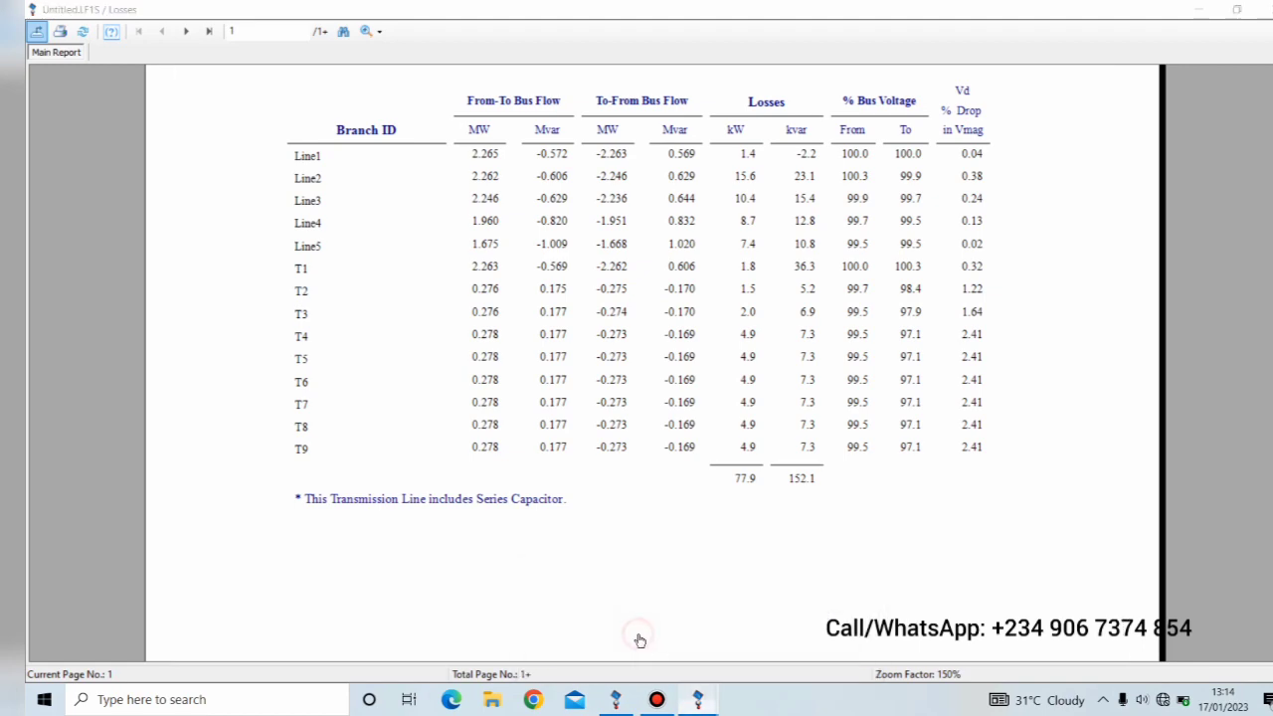
scroll(1210, 270, "down", 5)
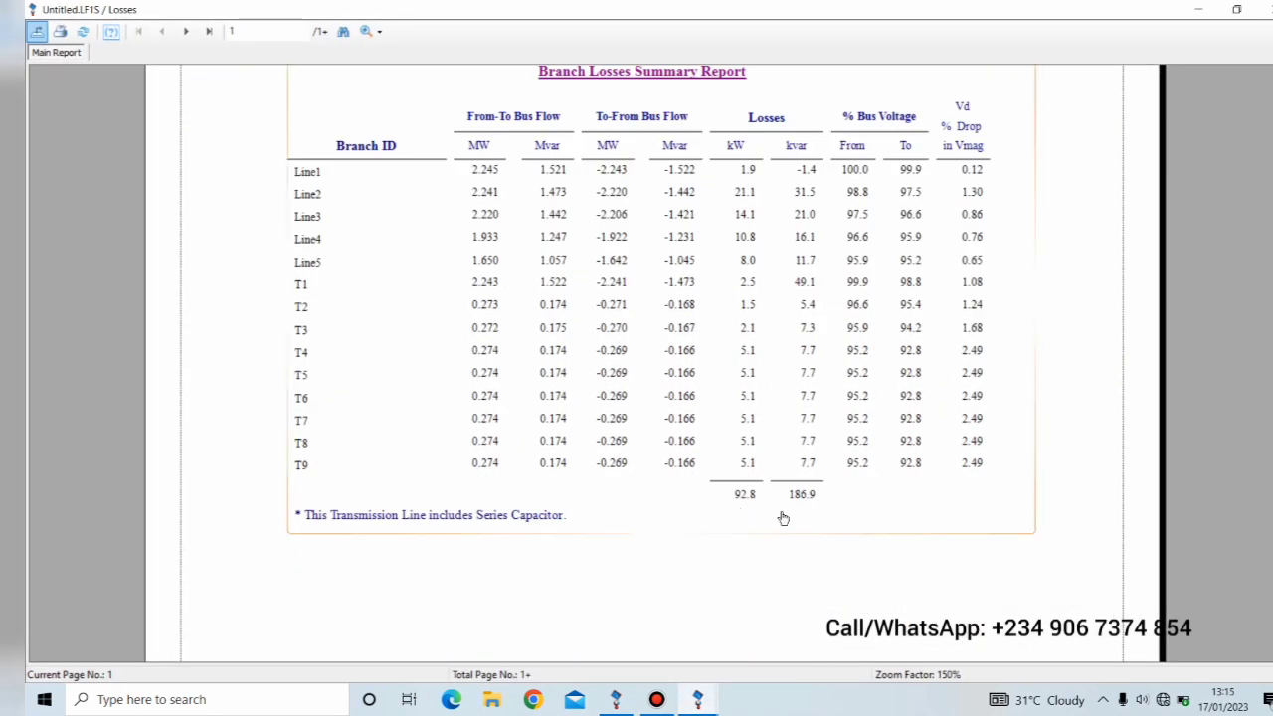
left_click(753, 491)
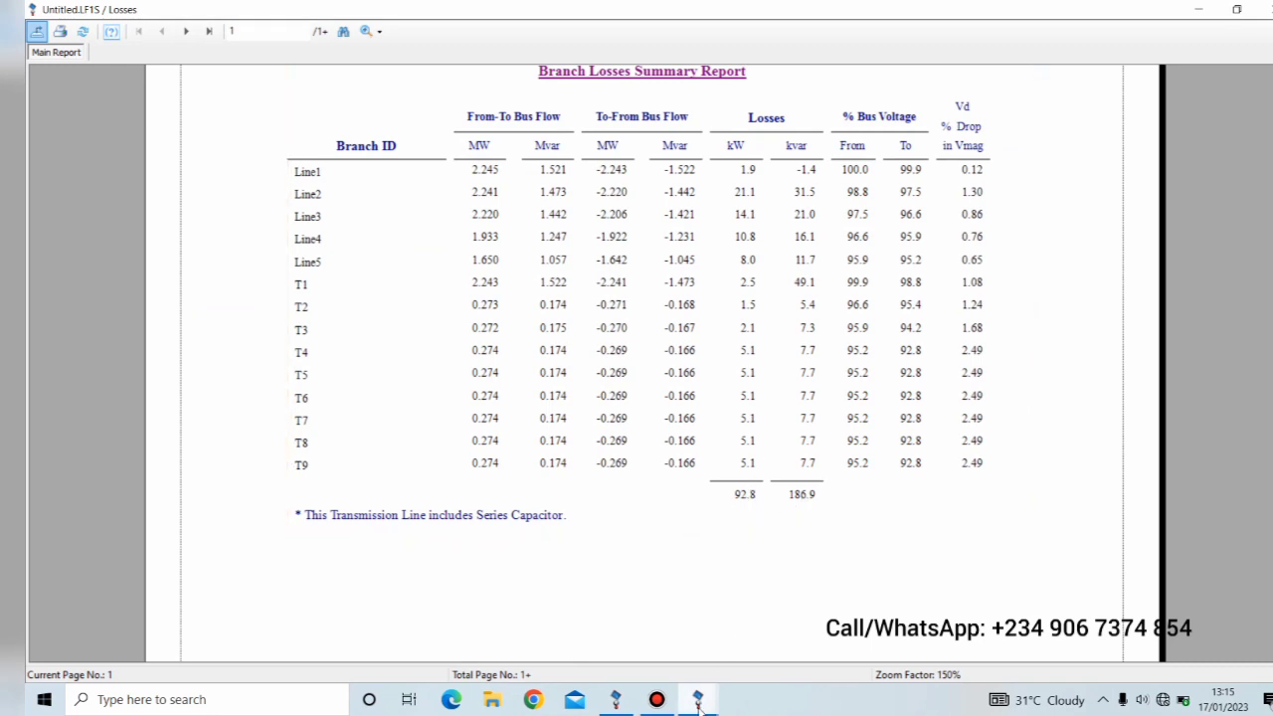
mouse_move(698, 703)
left_click(759, 633)
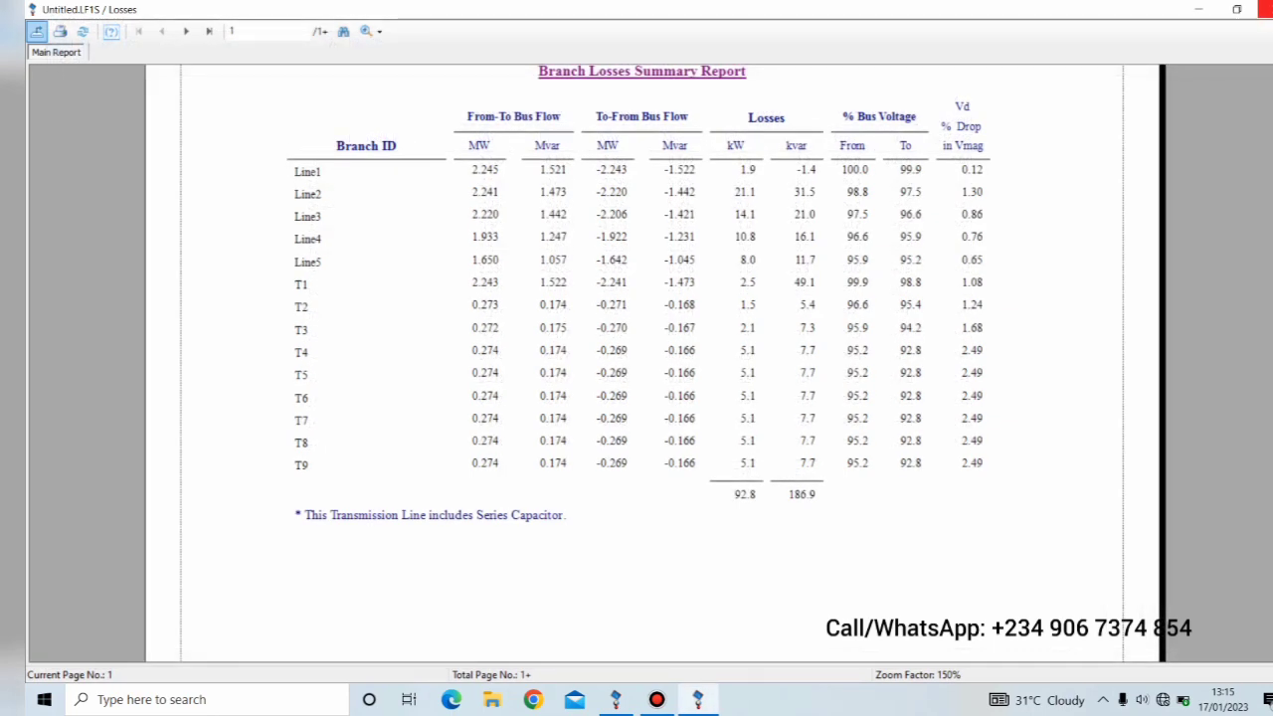
left_click(1263, 9)
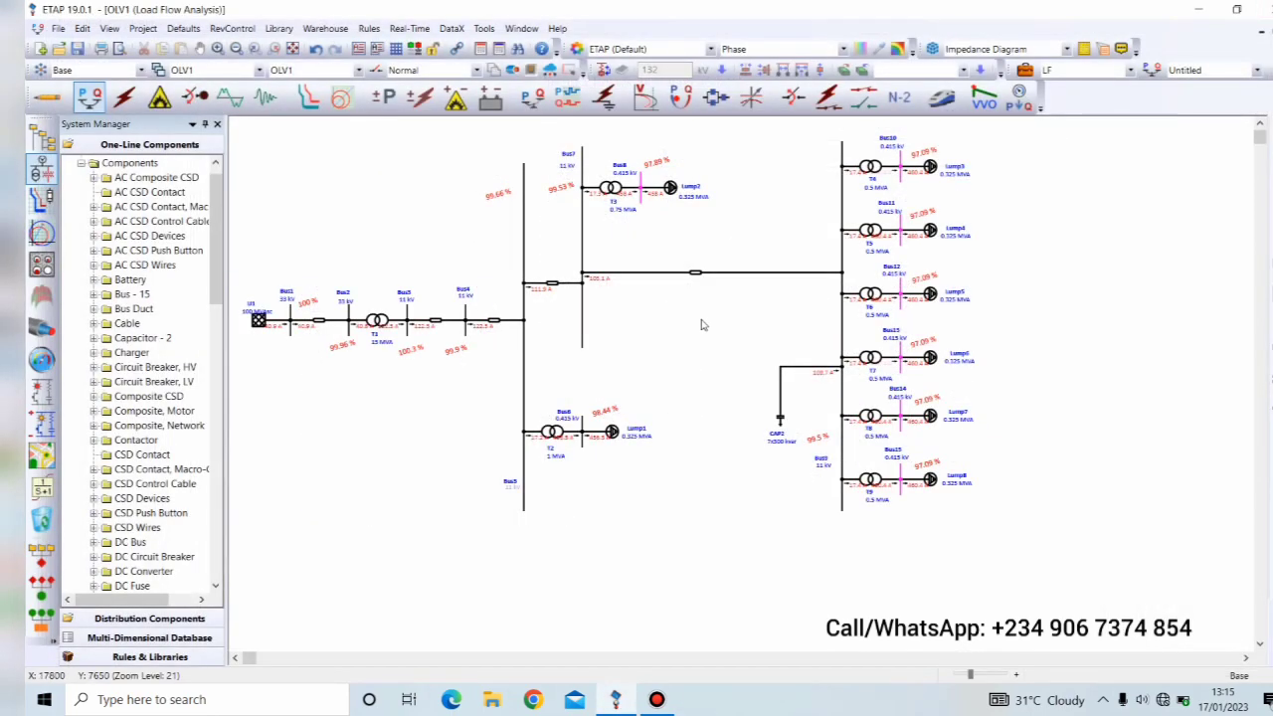